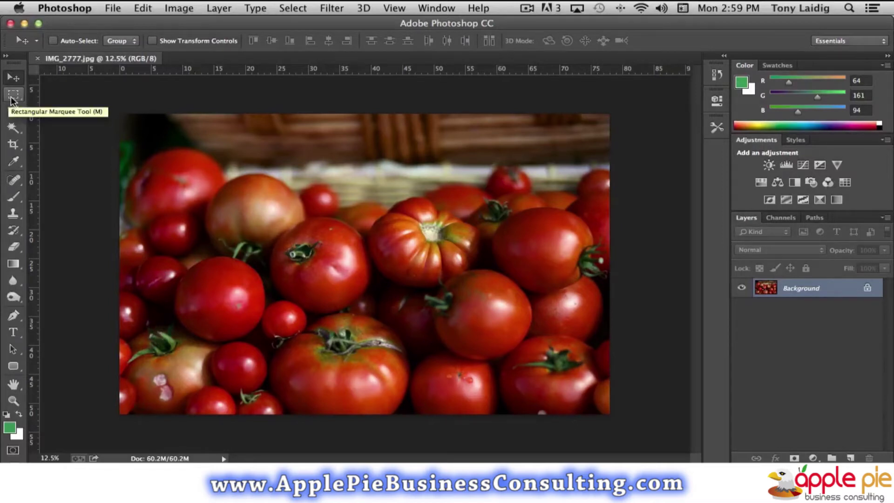
Choose the Rectangular Marquee Tool and select a rectangle around the central tomatoes
click(13, 99)
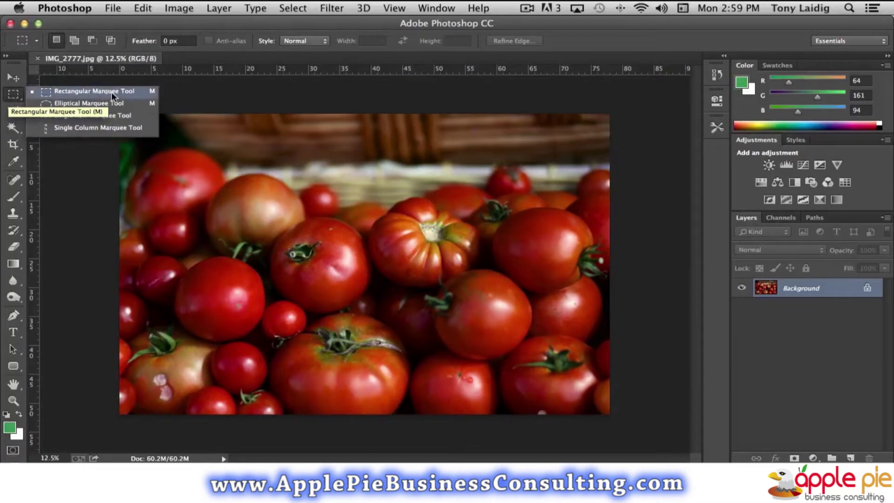
click(133, 115)
click(19, 98)
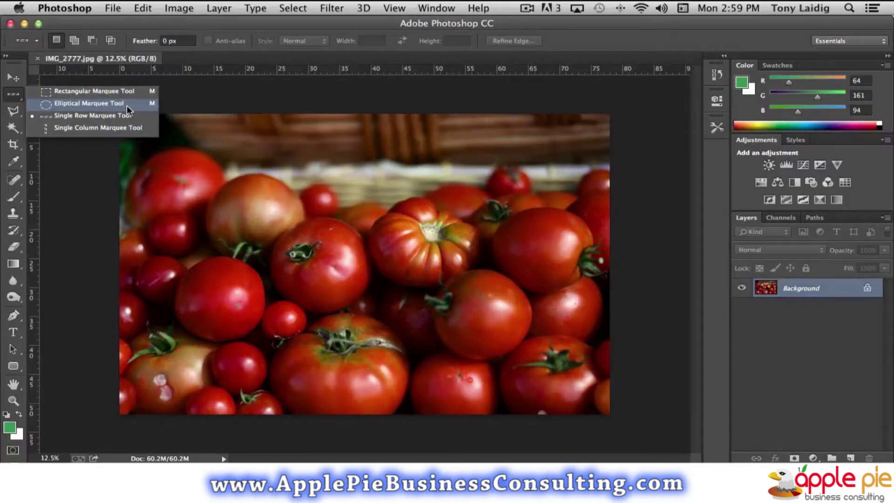
click(127, 92)
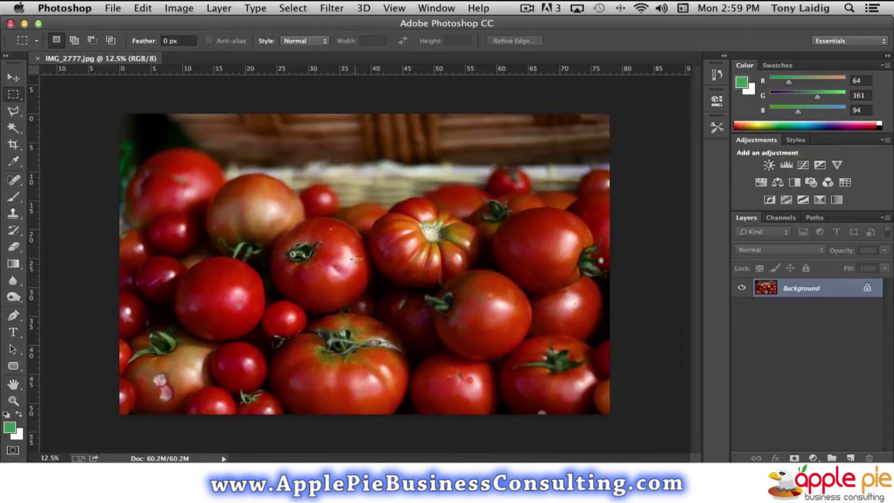
right_click(14, 95)
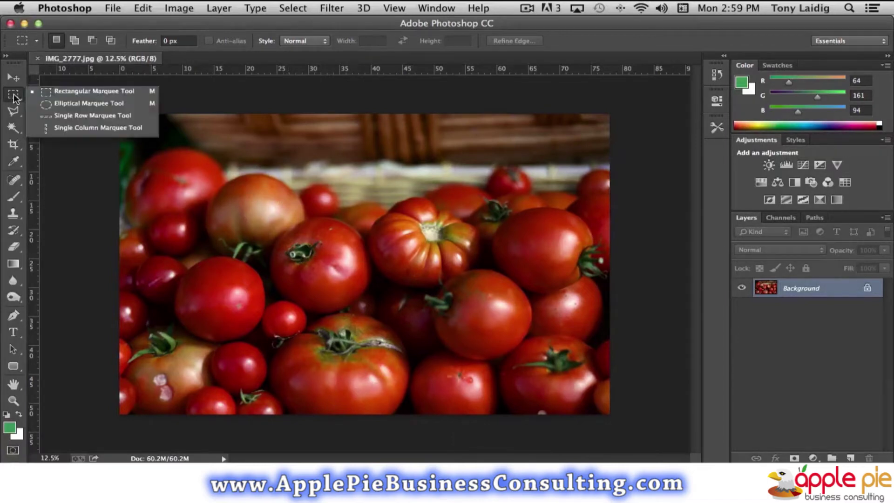
click(121, 96)
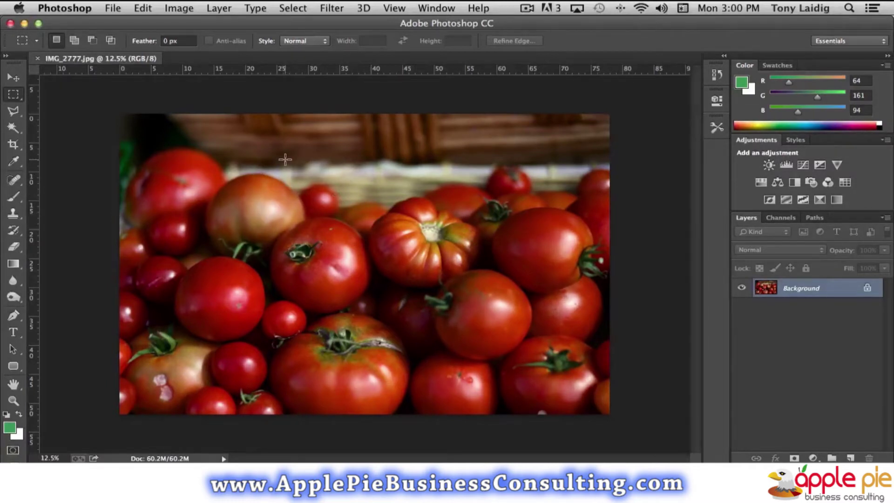
drag(285, 160, 500, 344)
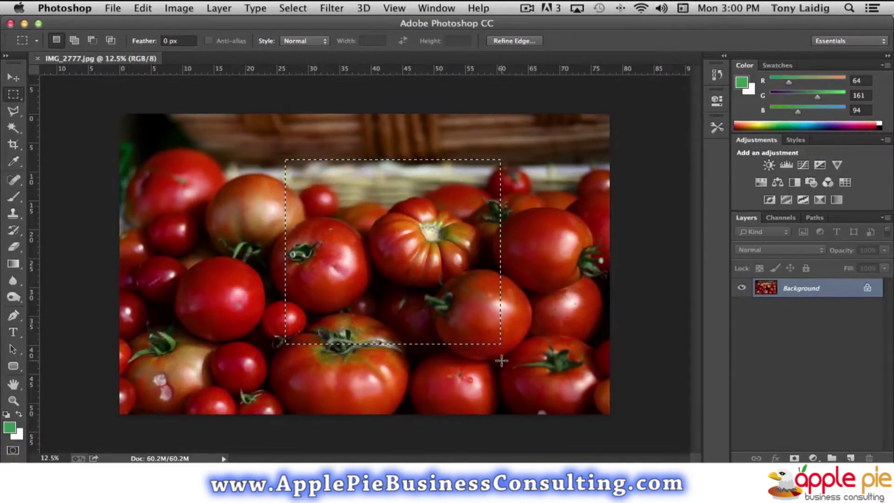
Practise dragging rectangular selections over the basket and tomatoes, deselecting each one
click(520, 296)
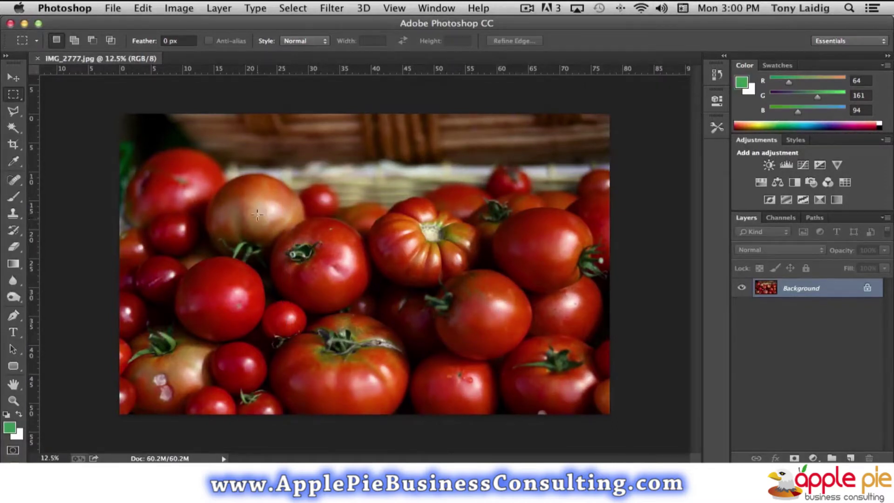
drag(248, 143, 508, 253)
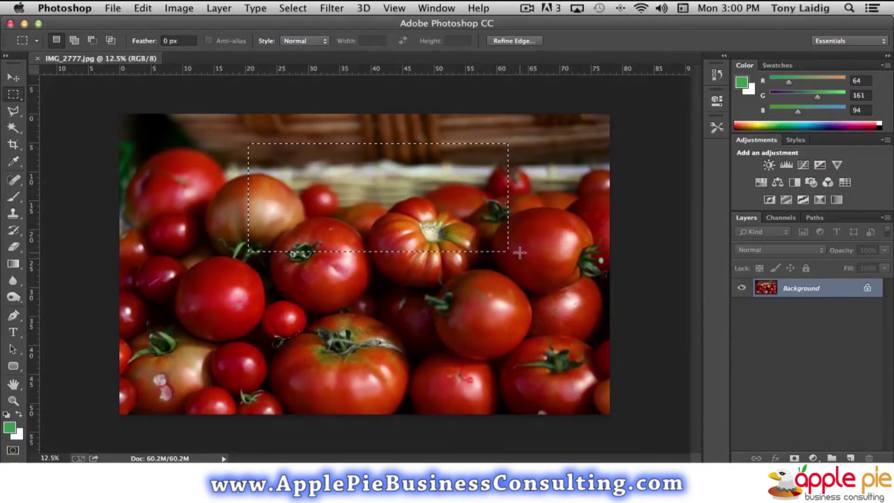
click(518, 253)
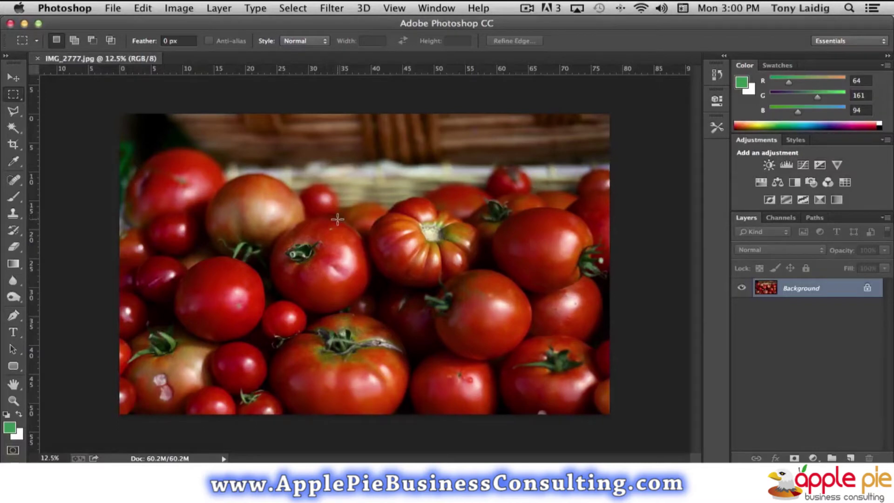
drag(283, 137, 456, 297)
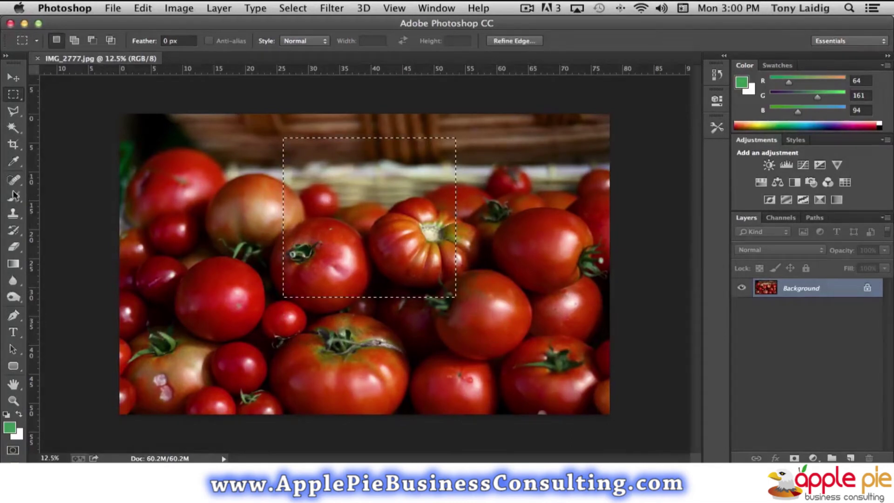
click(136, 149)
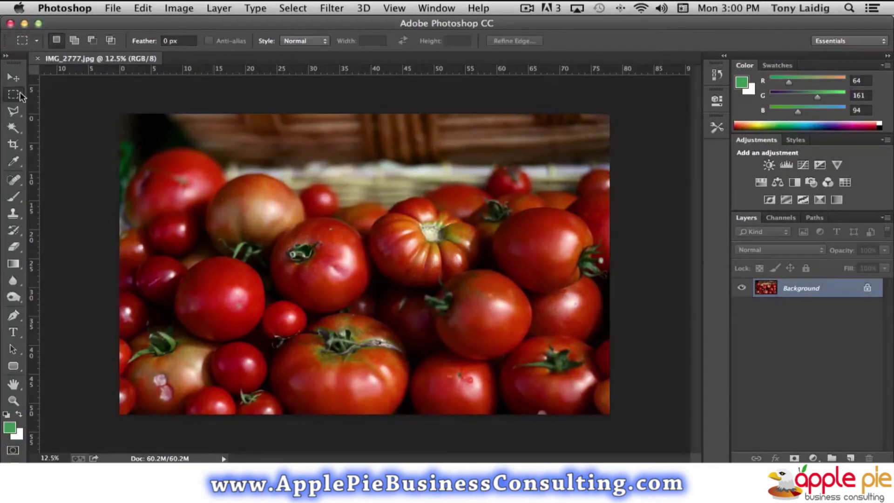
Switch to the Elliptical Marquee Tool and drag oval selections across the upper-middle tomatoes
drag(14, 94, 89, 110)
click(94, 104)
drag(282, 148, 474, 307)
click(475, 308)
drag(342, 164, 543, 243)
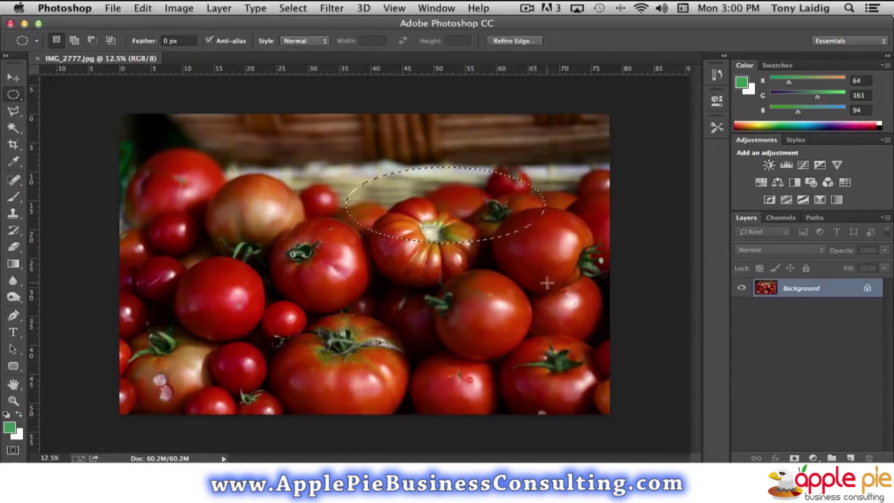
click(542, 252)
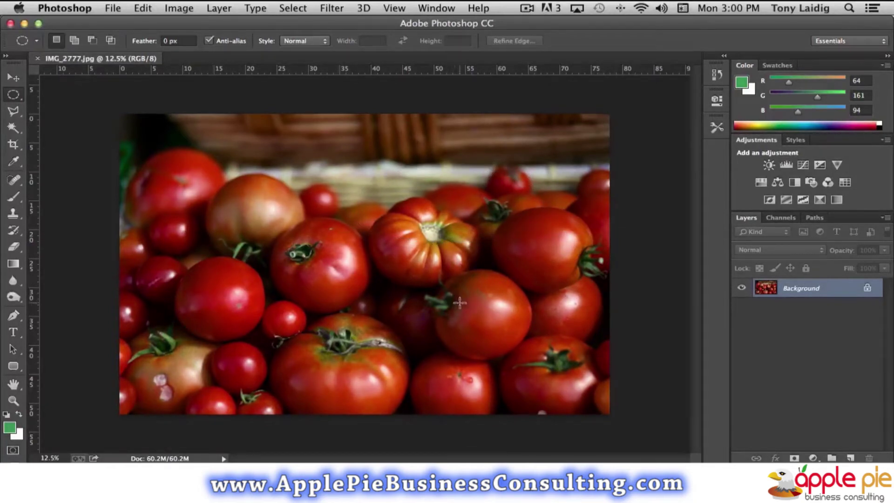
Switch back to the Rectangular Marquee Tool
click(13, 94)
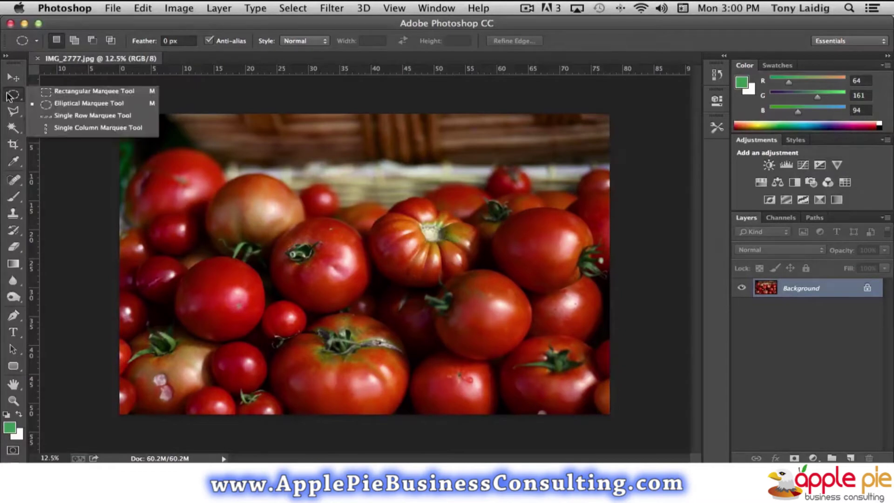
click(115, 95)
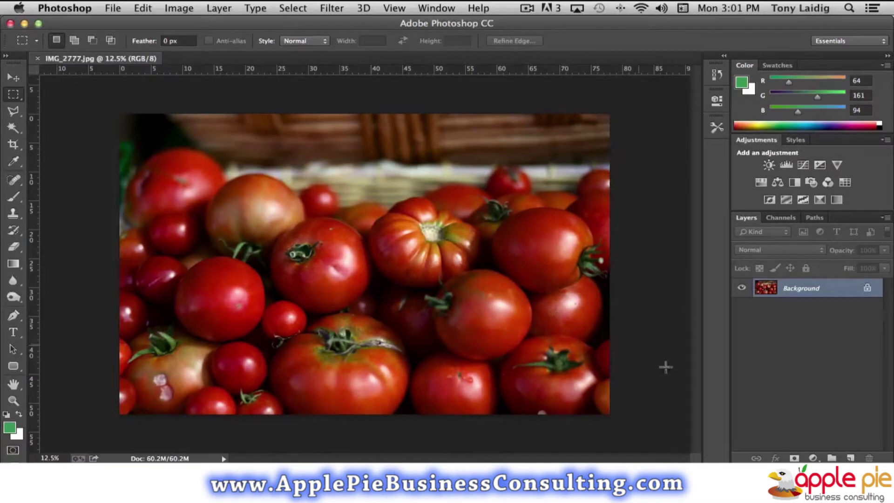
Add empty Layer 1 and select a large rectangle covering most of the tomatoes
drag(861, 458, 851, 460)
click(851, 459)
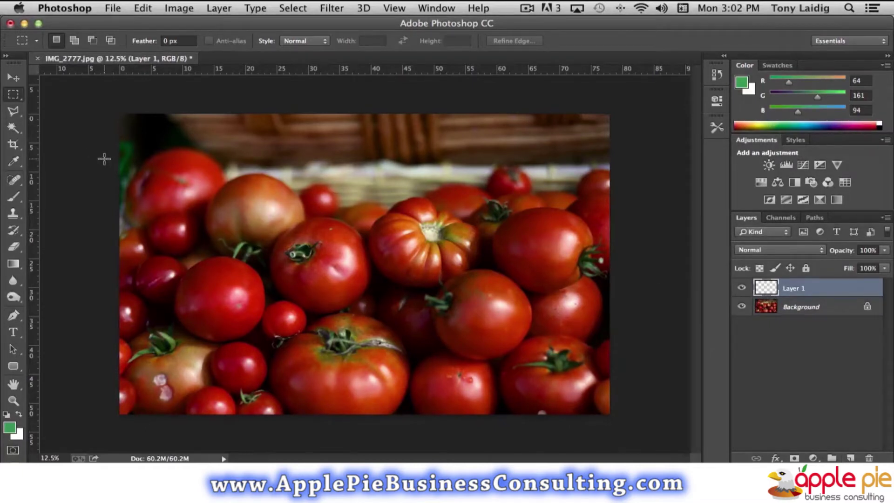
click(17, 97)
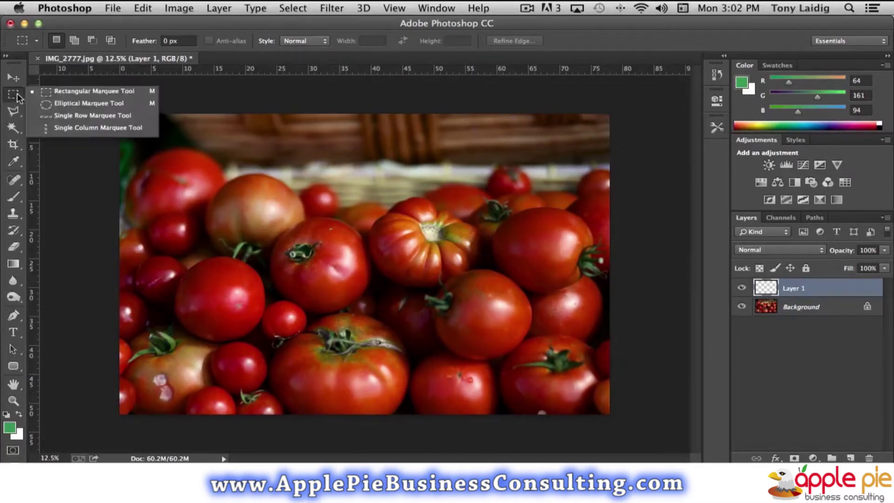
click(75, 91)
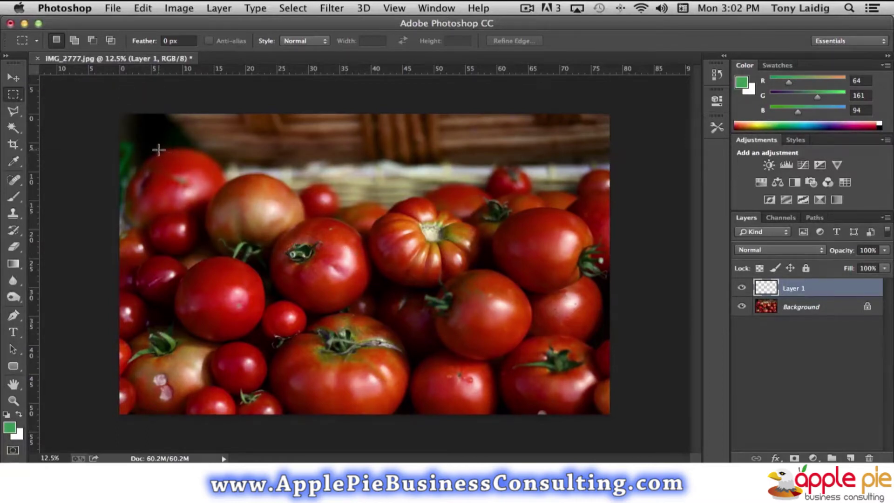
drag(159, 149, 568, 382)
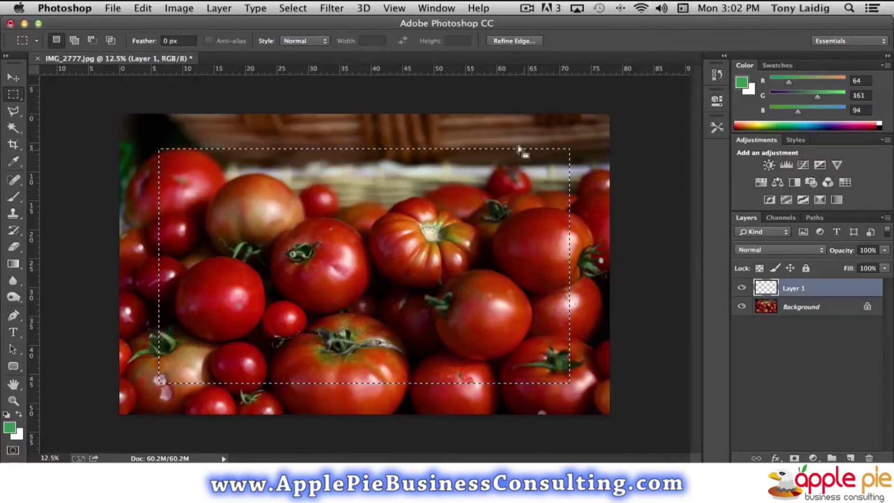
Sample a light tomato to set the foreground colour to pale peach e7bba0 (231/187/160)
click(9, 427)
drag(326, 74, 493, 74)
key(F3)
click(250, 265)
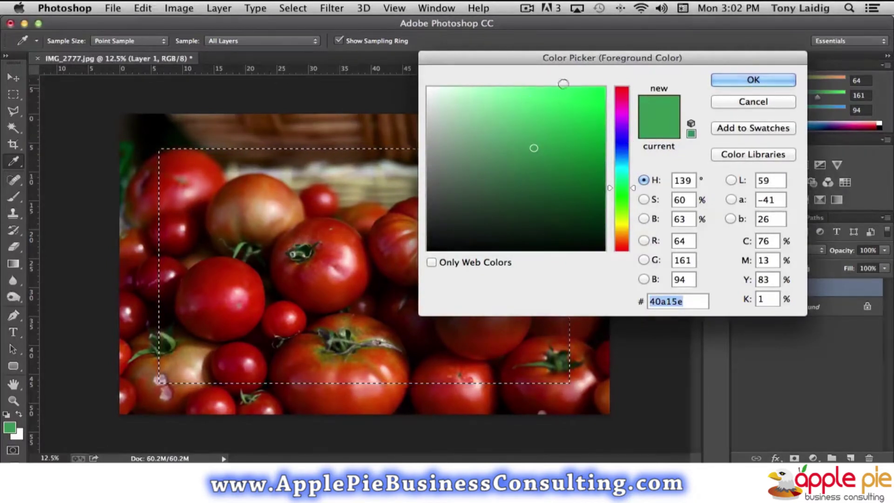
click(345, 121)
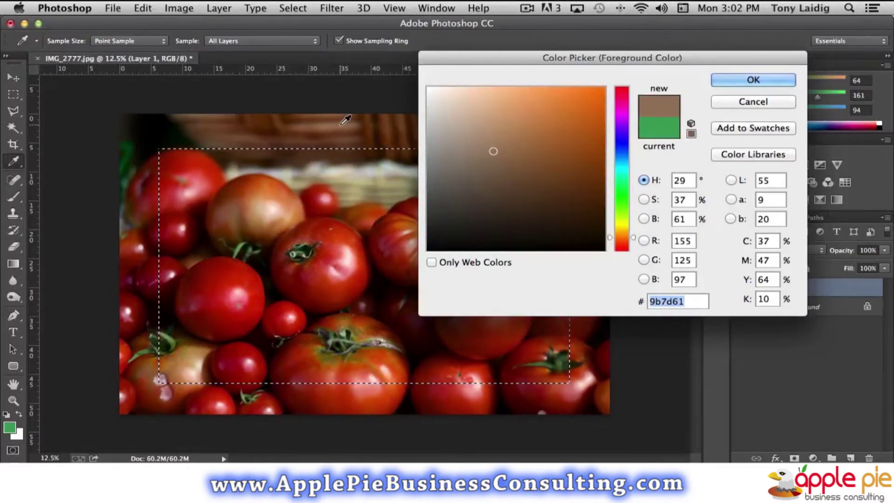
click(386, 179)
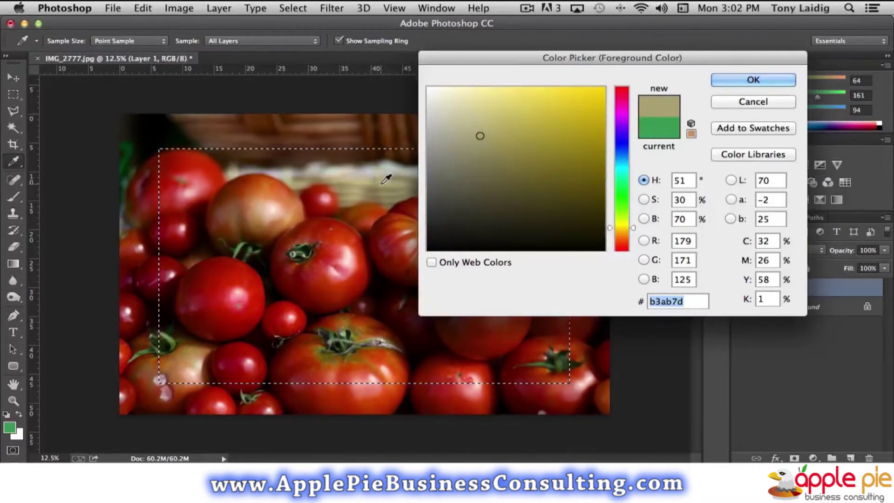
click(286, 200)
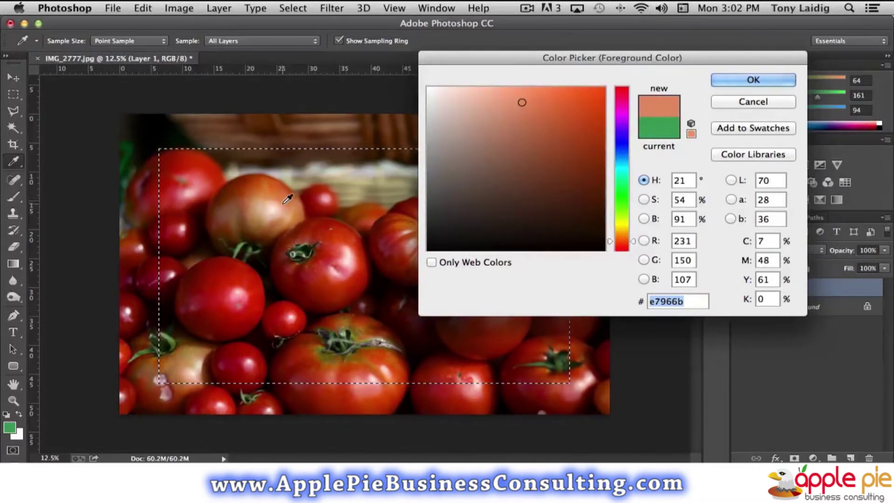
click(286, 209)
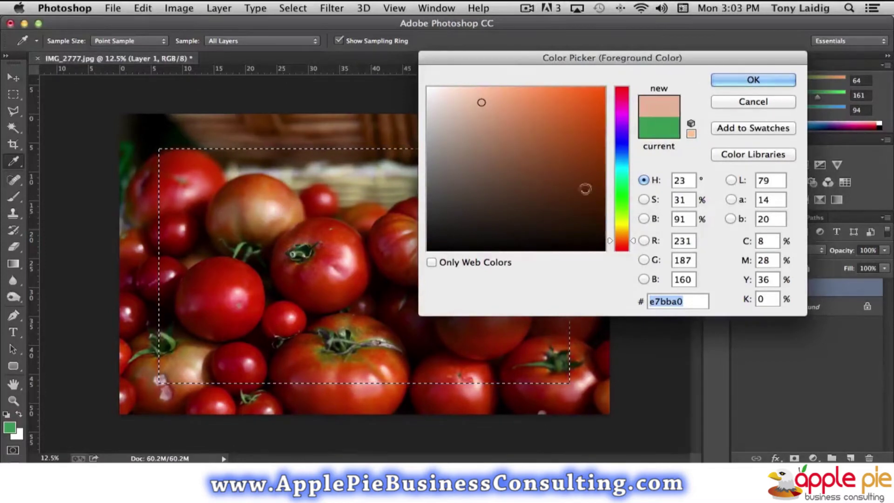
click(741, 80)
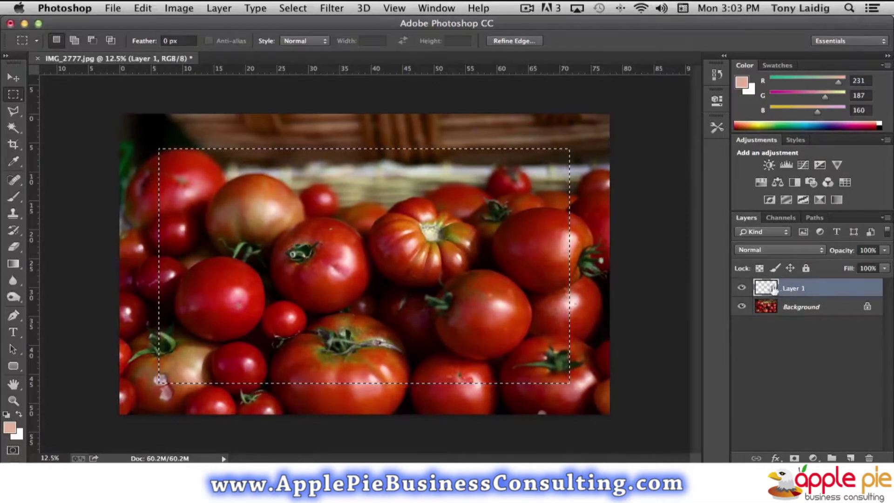
Fill the selection on Layer 1 with the pale peach foreground colour at 100% opacity
click(143, 9)
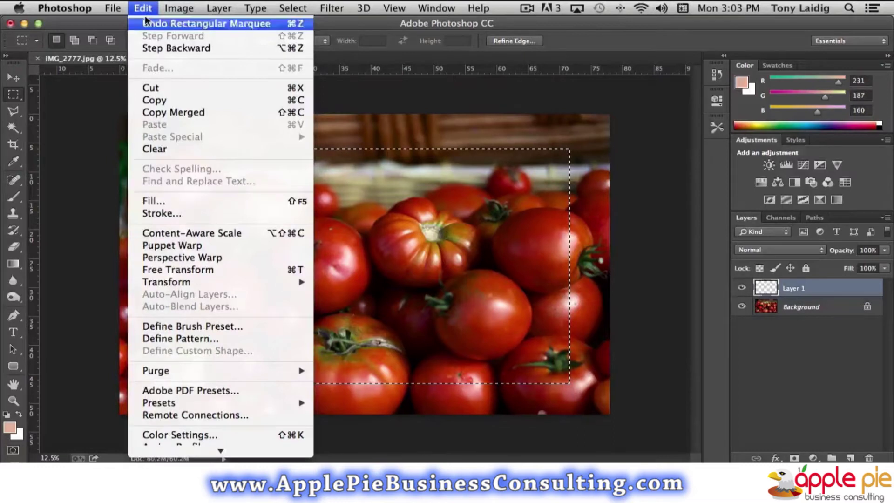
click(145, 206)
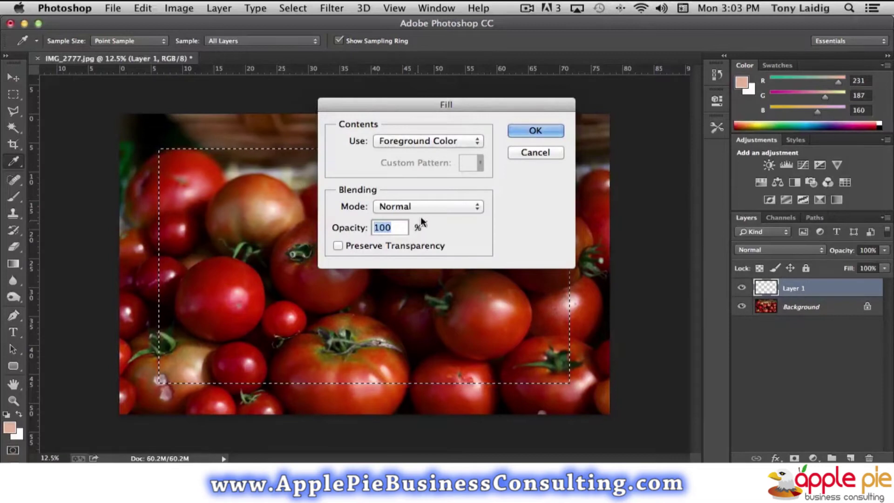
click(443, 140)
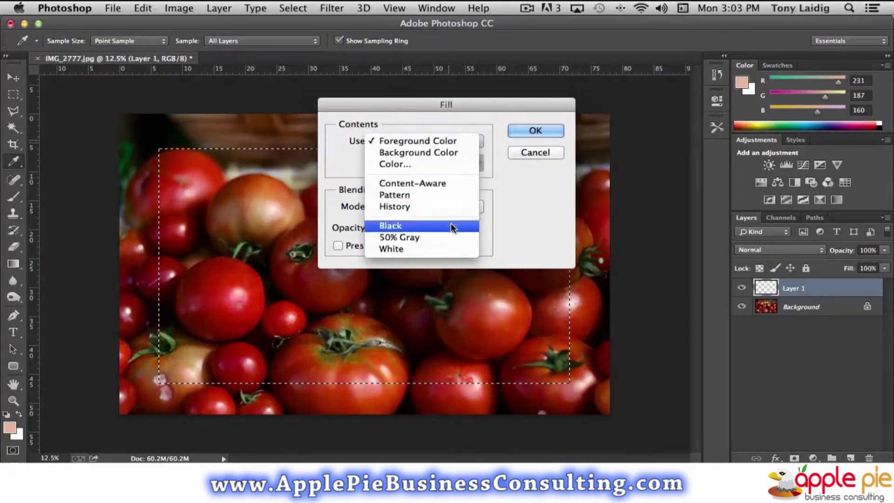
click(512, 169)
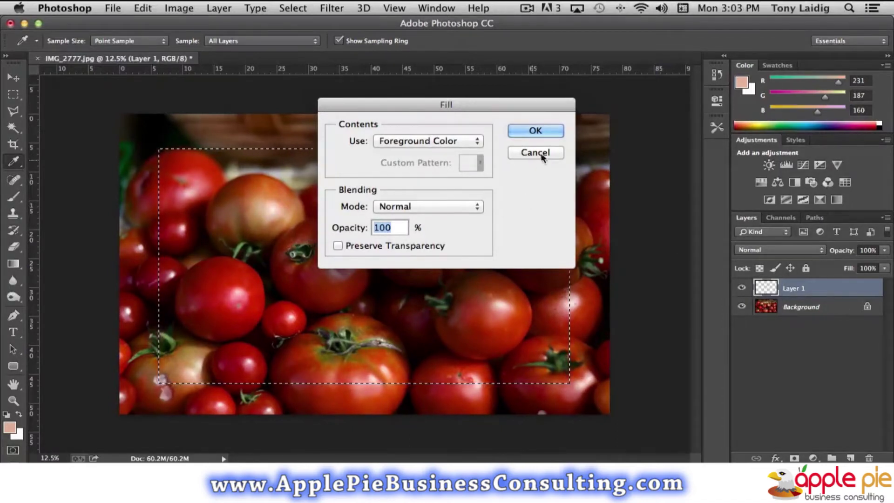
click(534, 132)
key(m)
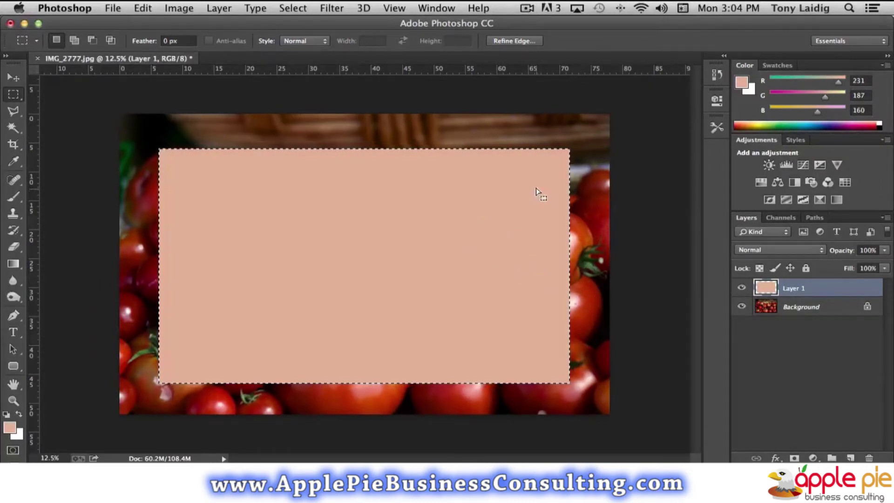
Clear the selection around the peach rectangle, restoring it briefly before deselecting again
click(586, 208)
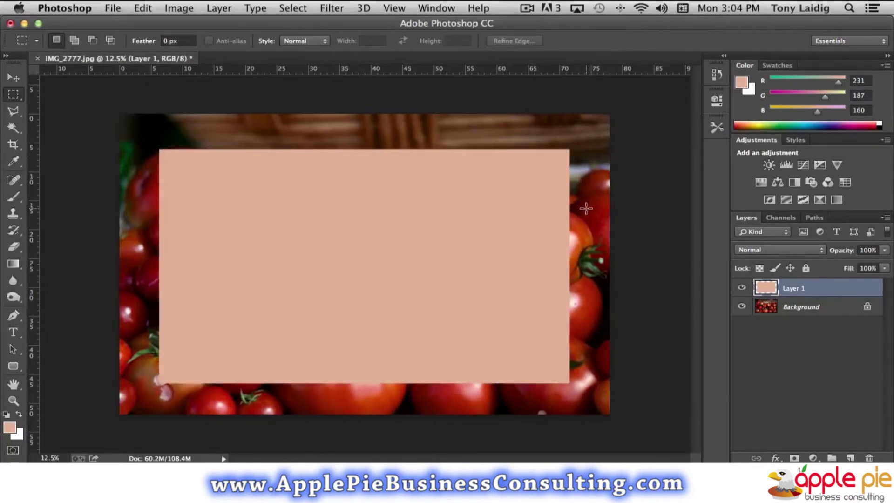
key(super+z)
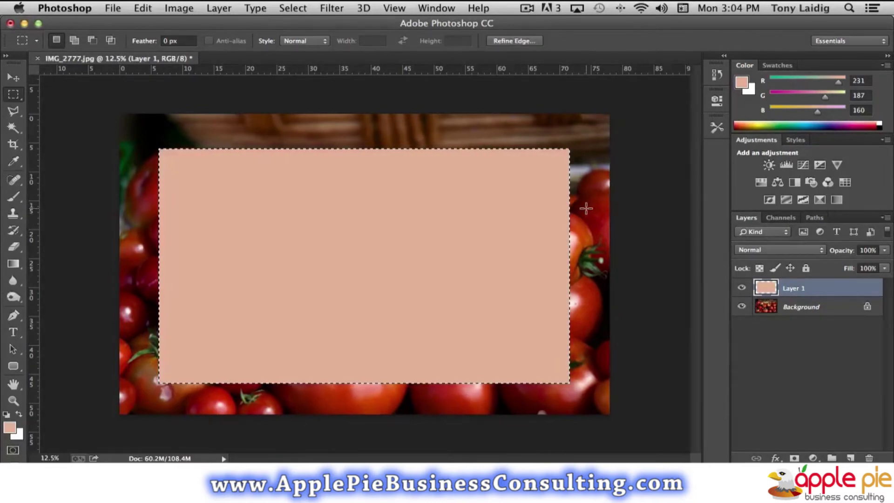
key(super+d)
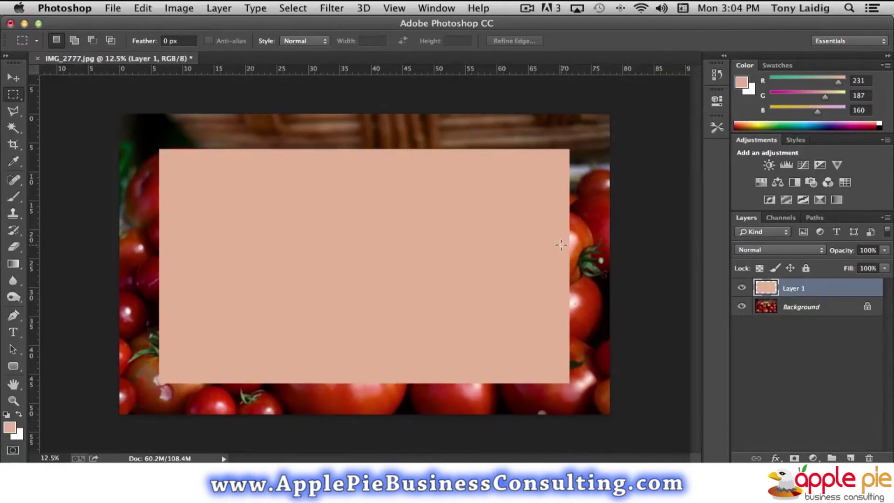
Lower Layer 1's opacity to about 81% so the tomatoes show through
click(885, 251)
drag(886, 265, 873, 267)
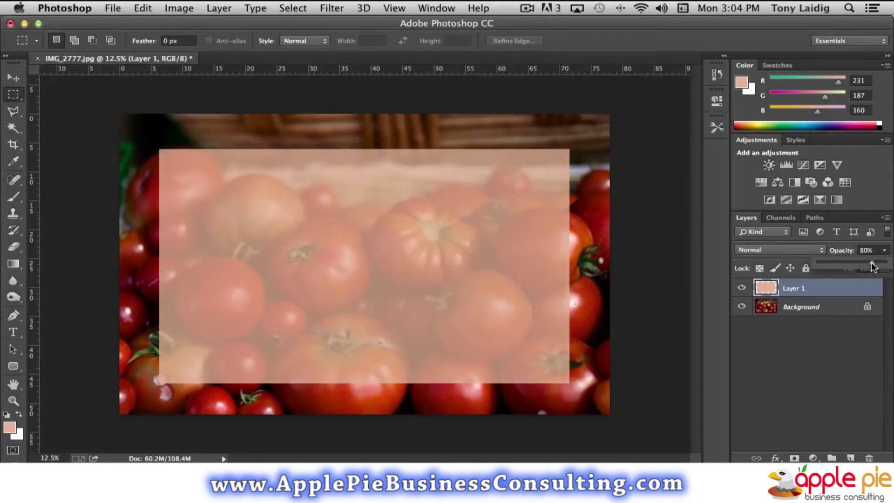
click(846, 328)
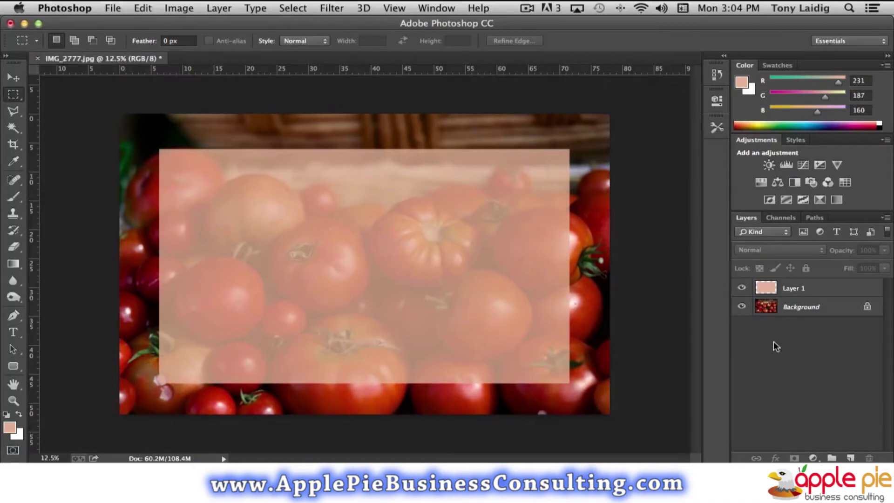
Hide Layer 1 and select a rectangle across the middle of the Background photo
click(741, 289)
click(767, 310)
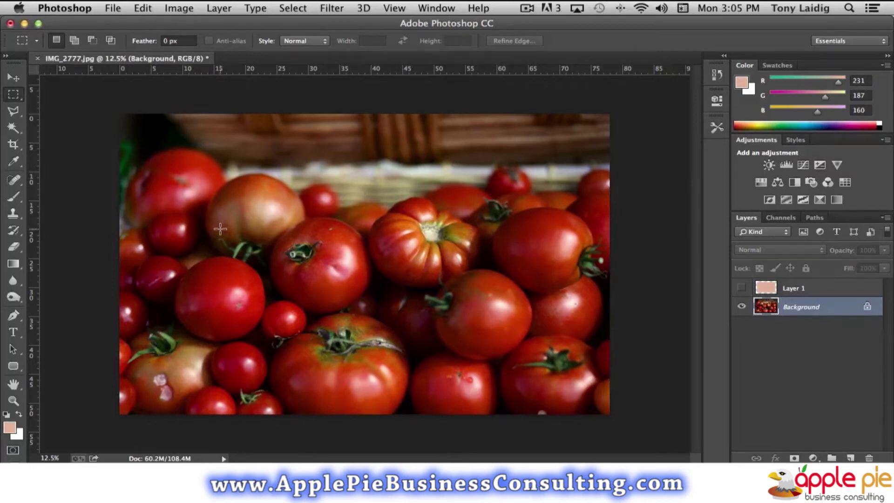
drag(220, 228, 535, 364)
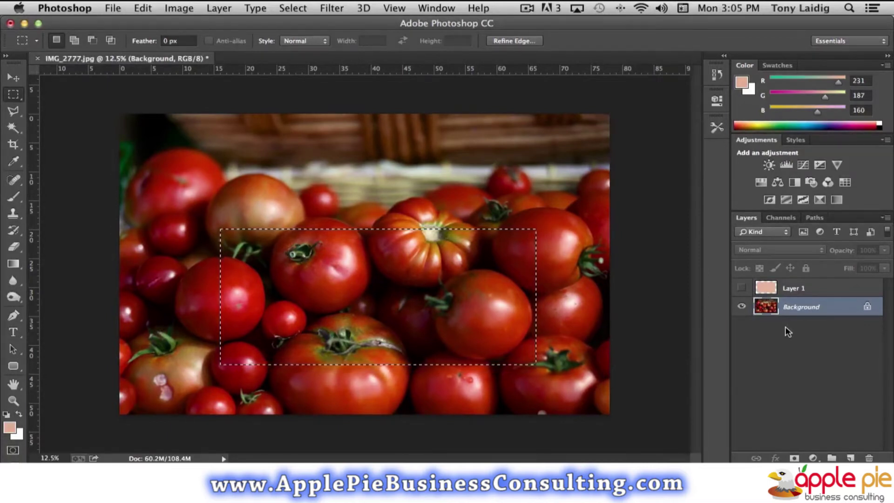
key(super+v)
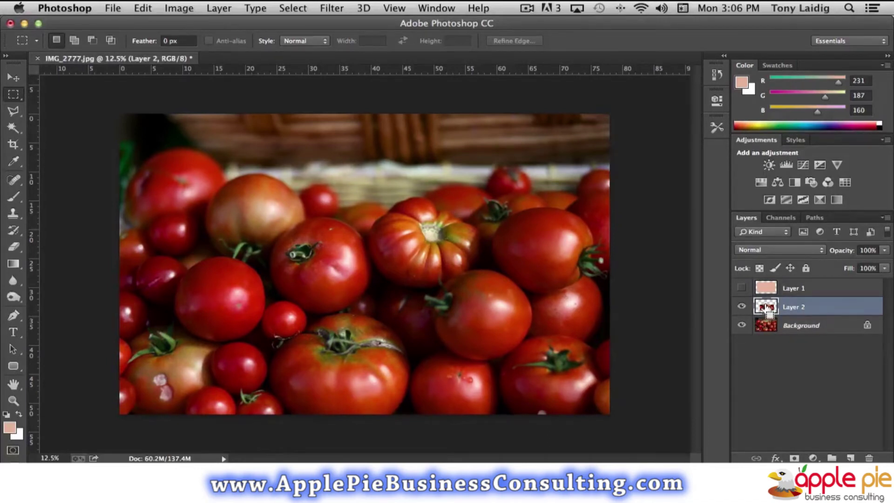
Load Layer 2's pixels as a selection, deselect, and open Hue/Saturation
super+click(766, 307)
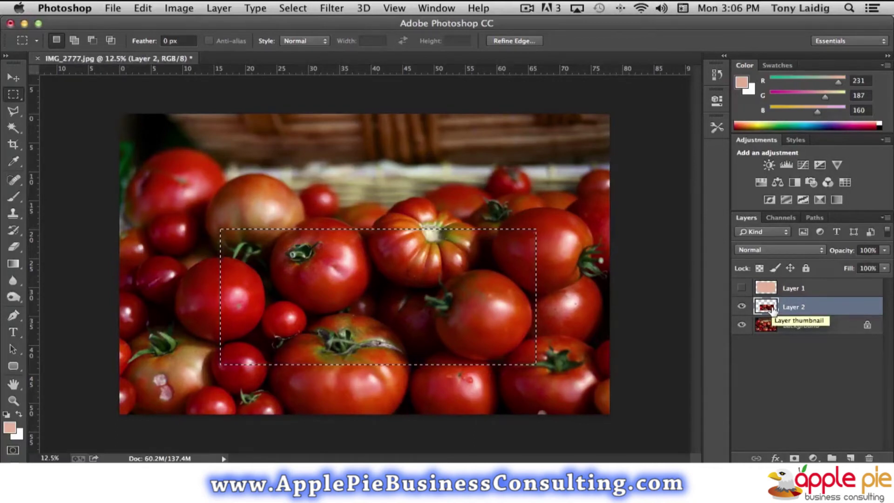
key(super+d)
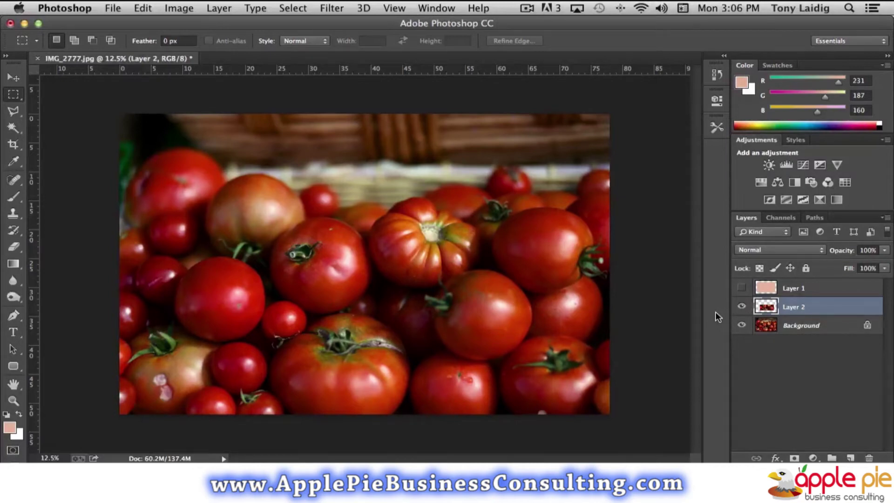
key(super+u)
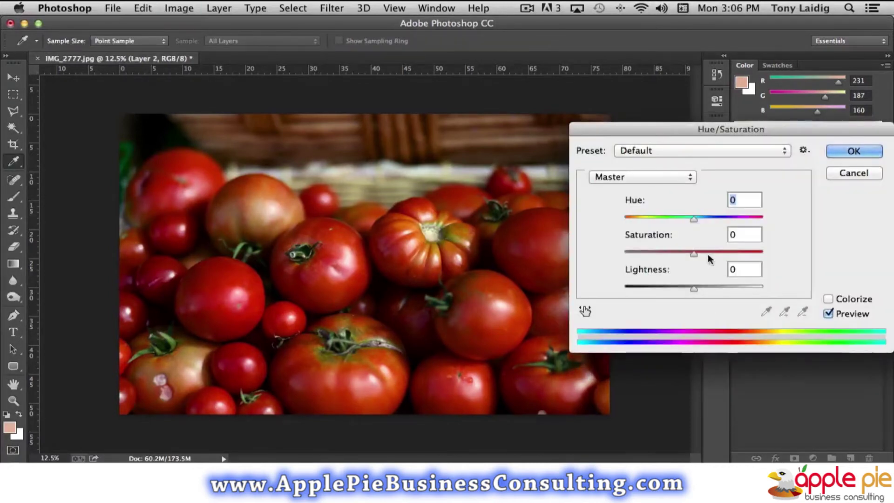
Apply Hue +60 and Saturation −52 to Layer 2, turning the copied tomatoes dull green
drag(700, 130, 570, 38)
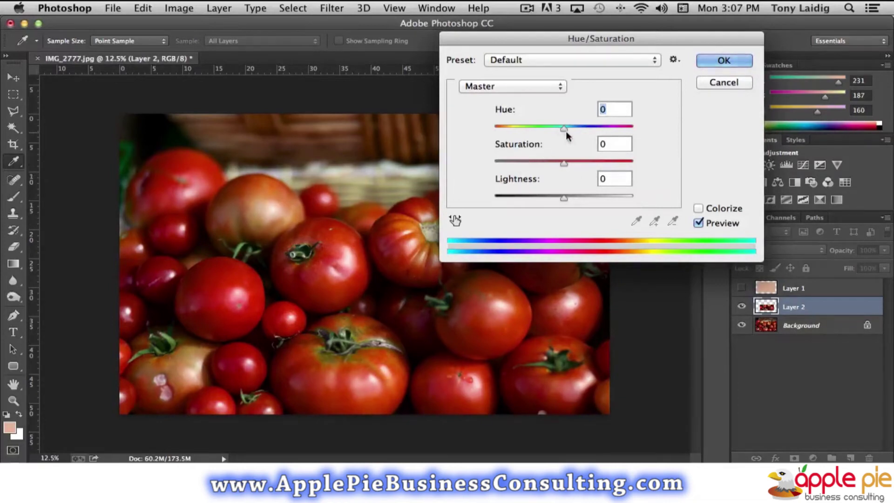
drag(564, 130, 603, 131)
drag(562, 162, 527, 161)
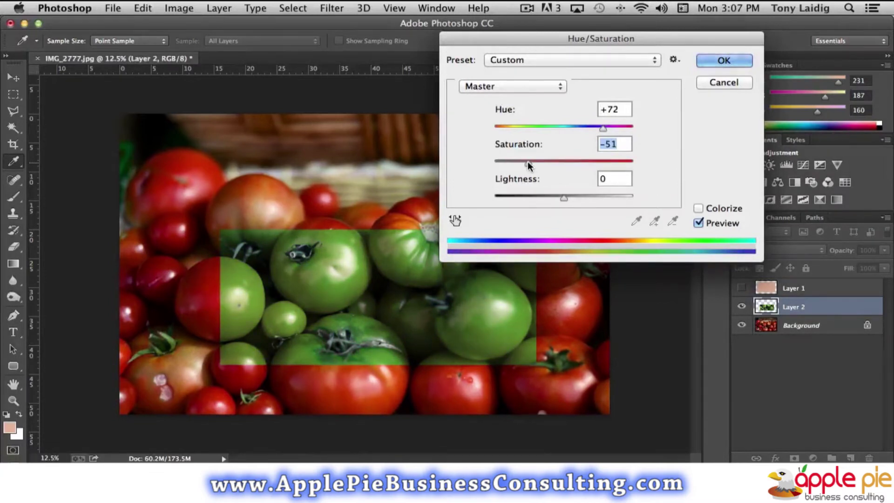
drag(604, 129, 600, 132)
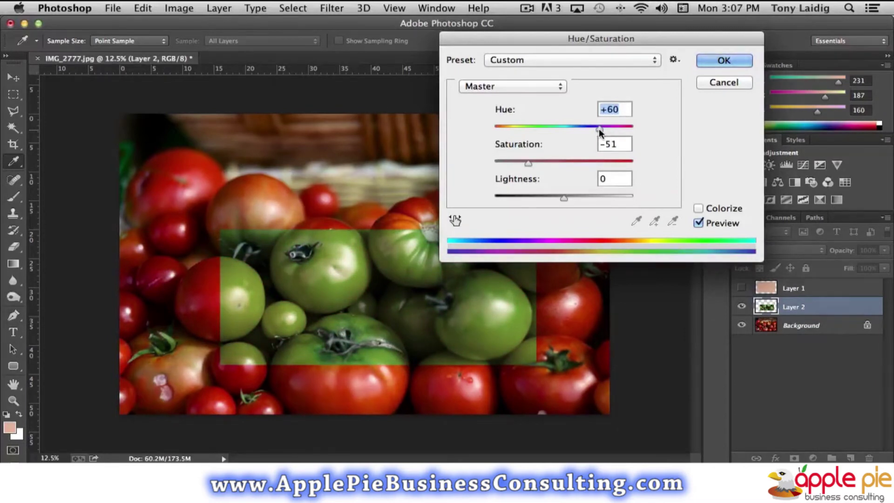
drag(528, 163, 527, 160)
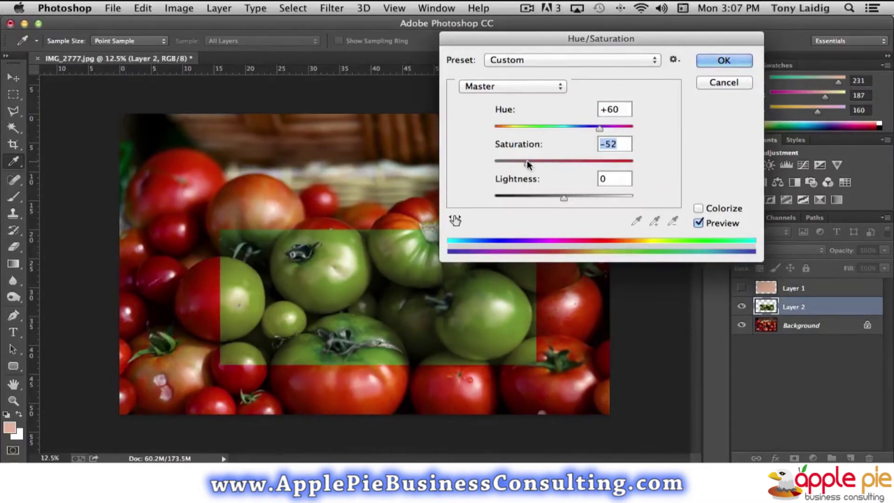
click(724, 60)
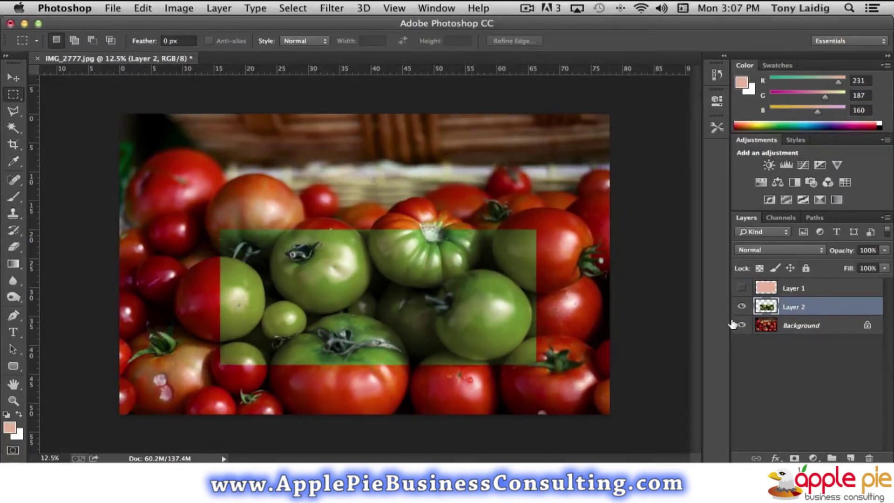
Toggle Layer 2's visibility to compare the green tomatoes with the original, then show the marquee shapes
click(742, 307)
click(742, 307)
click(742, 307)
click(742, 307)
click(742, 307)
click(742, 307)
click(742, 308)
right_click(13, 94)
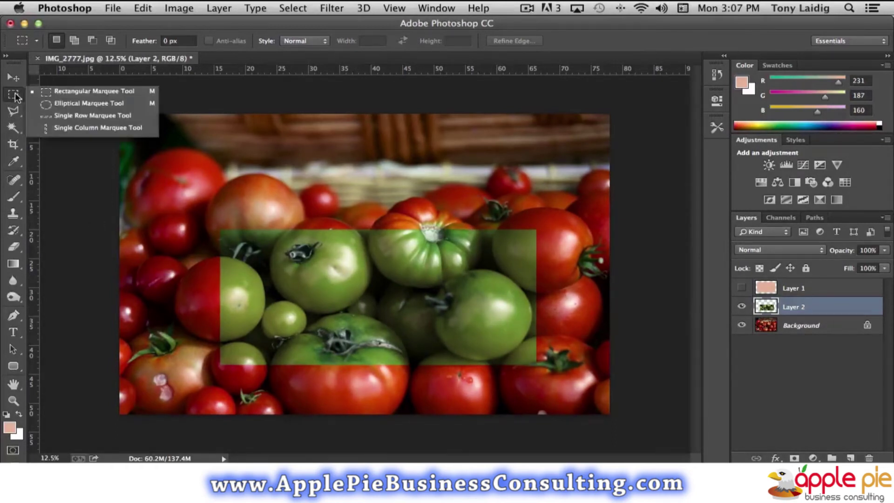
Hide Layer 2 and draw a circular elliptical selection around the round tomato left of centre
click(118, 104)
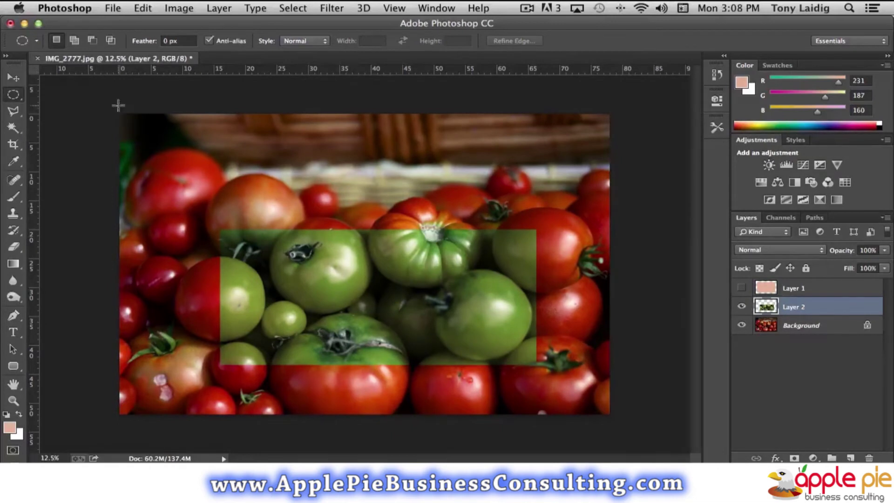
click(741, 306)
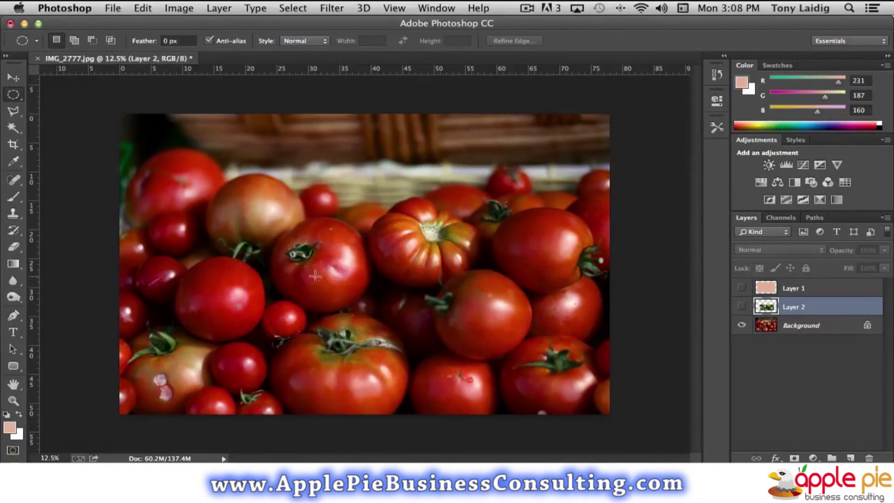
drag(261, 217, 430, 311)
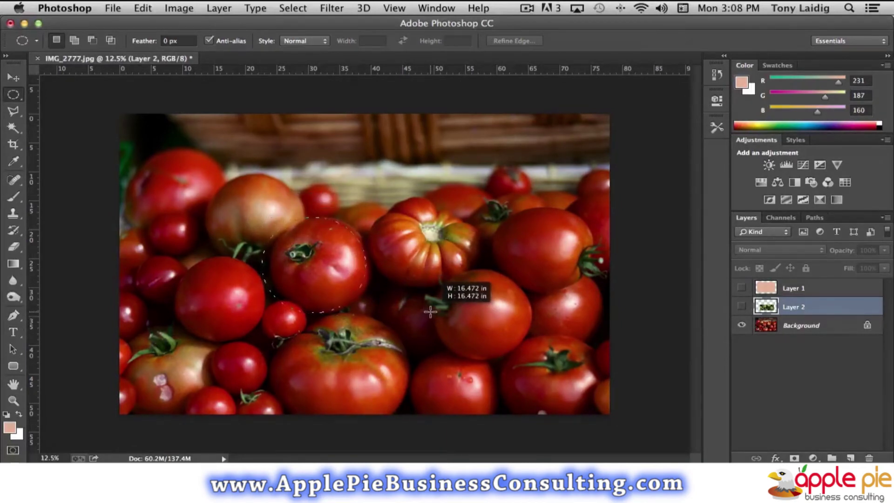
drag(430, 311, 429, 311)
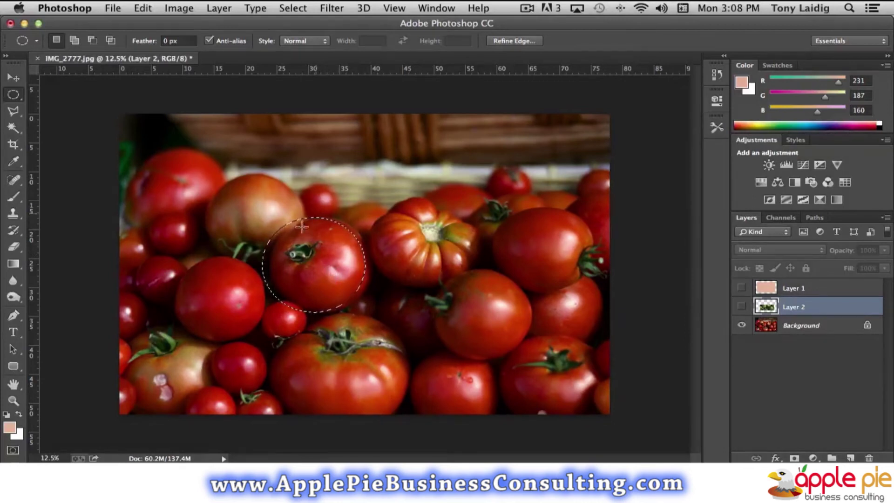
drag(294, 275, 197, 312)
Add a hidden empty Layer 3, then copy-paste the circled Background tomato onto a new layer
click(814, 331)
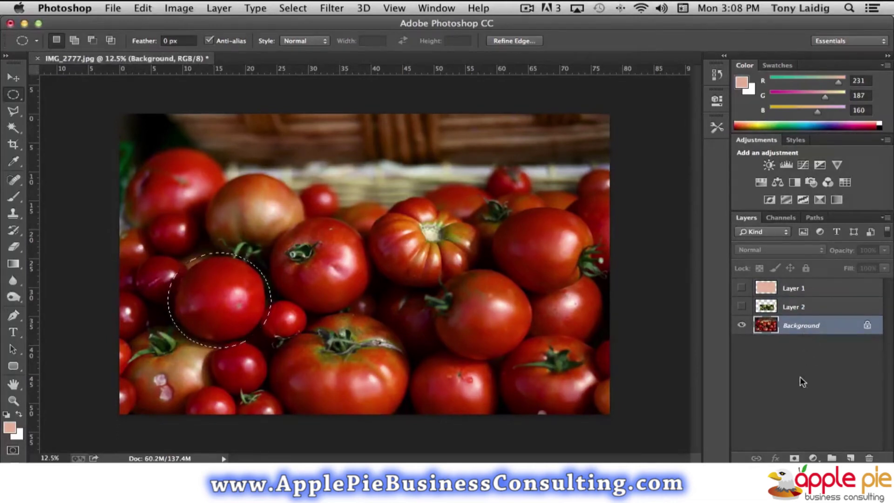
click(849, 458)
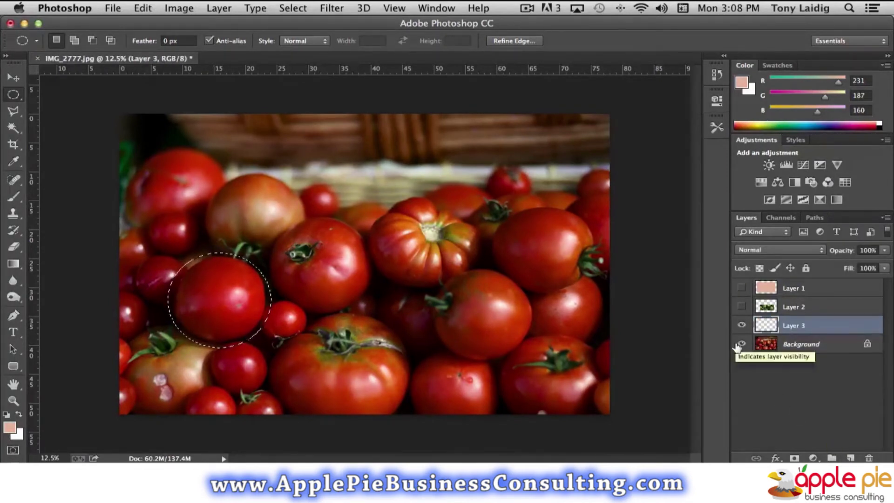
click(741, 325)
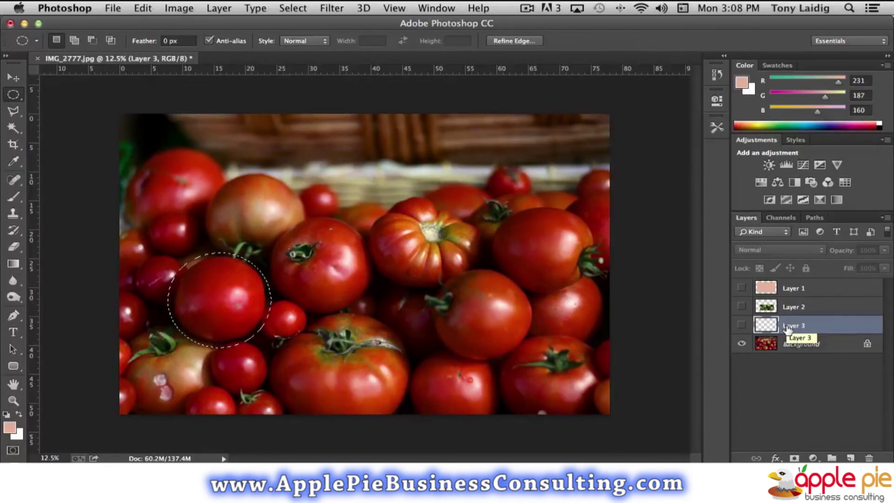
click(788, 349)
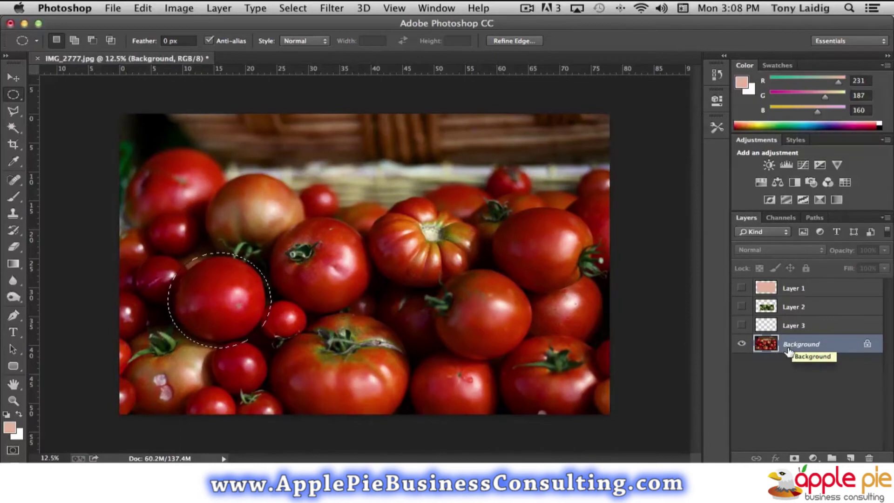
key(super+c)
key(super+v)
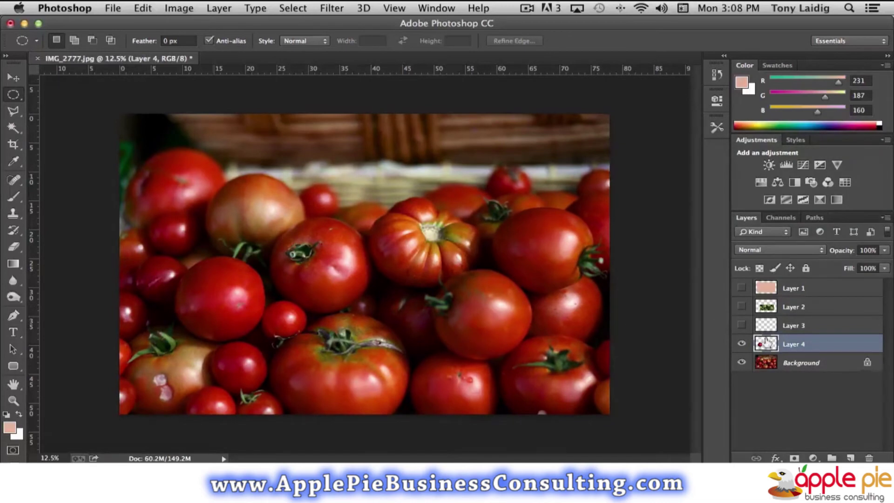
Open the Image menu to pick an adjustment for Layer 4's tomato copy
click(172, 9)
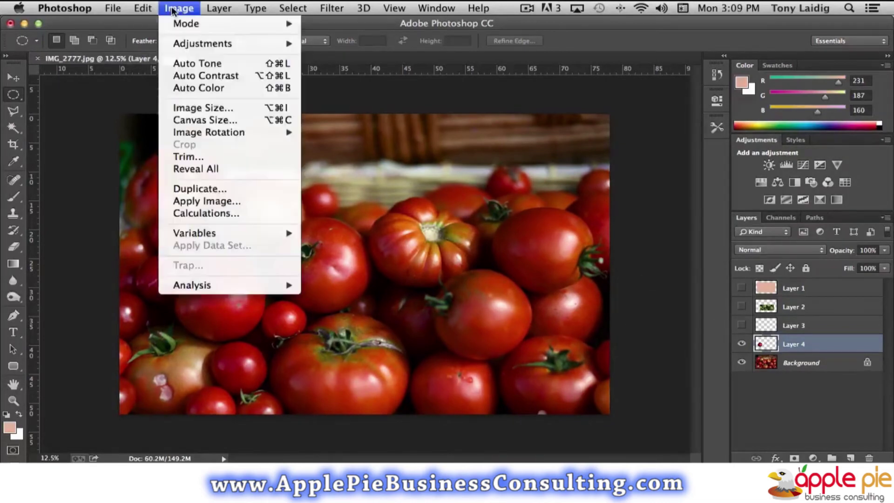
Open Replace Color and sample the tomato's red and darker tones with the eyedroppers
mouse_move(192, 45)
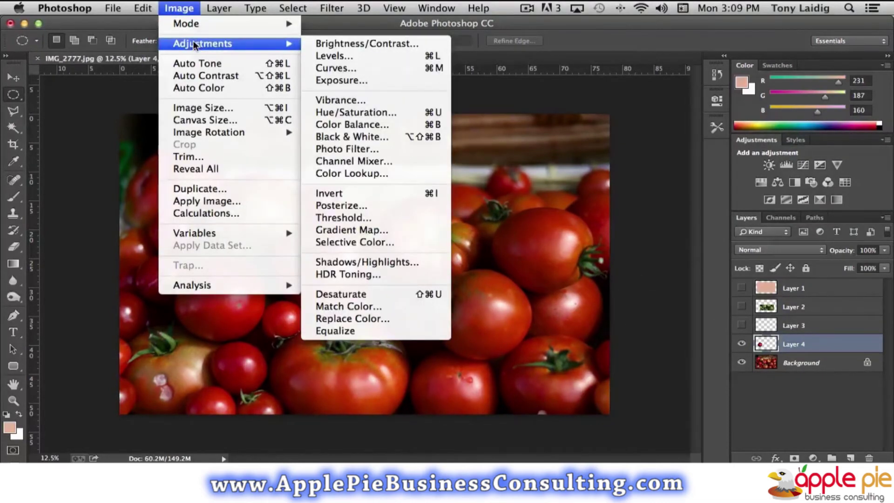
click(384, 321)
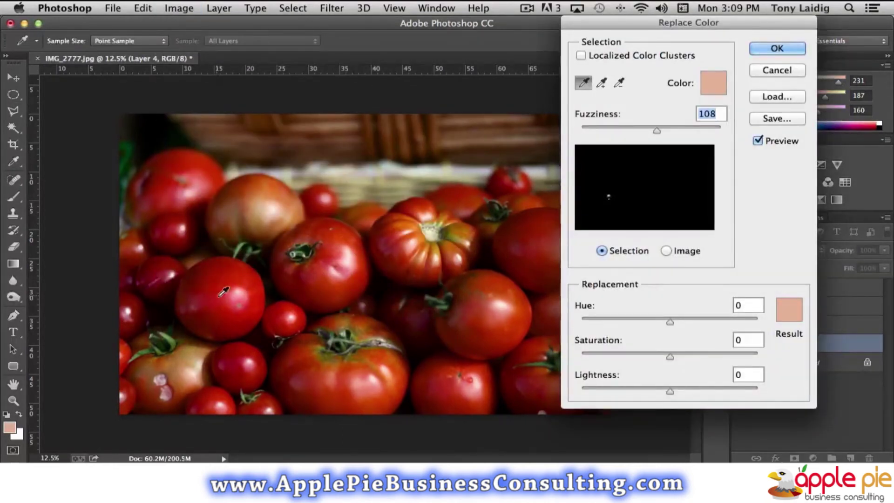
click(219, 291)
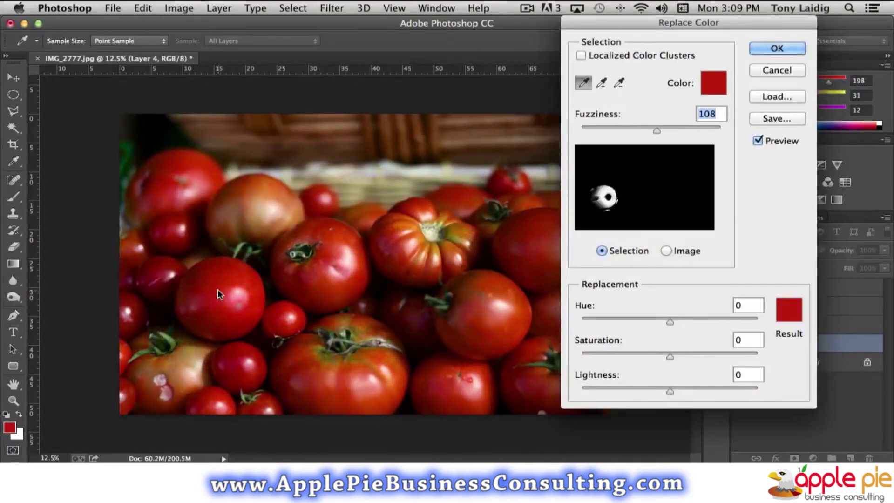
click(204, 297)
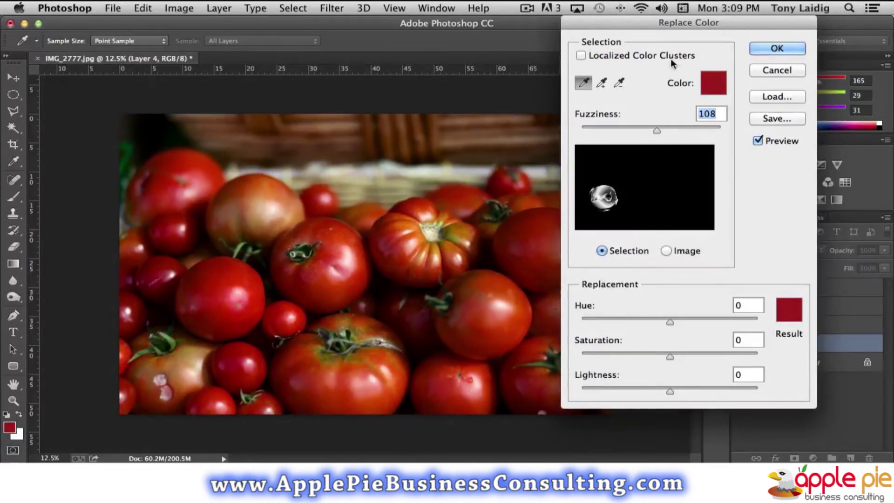
click(601, 83)
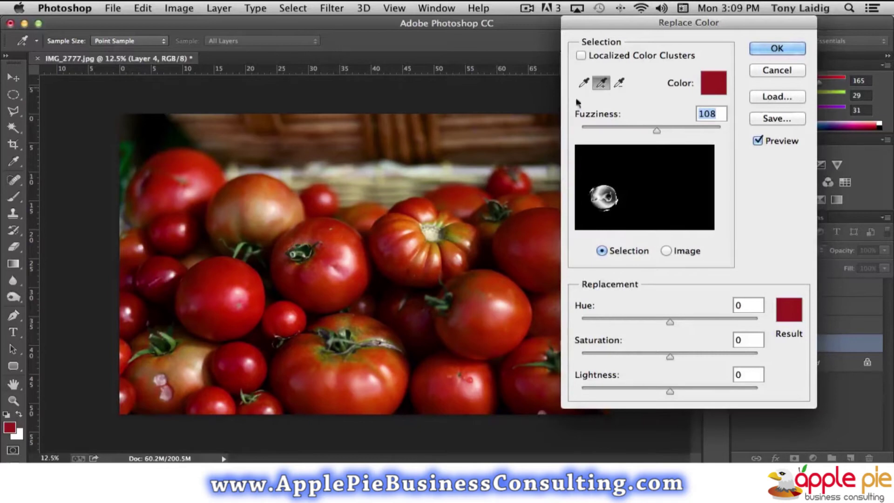
click(240, 283)
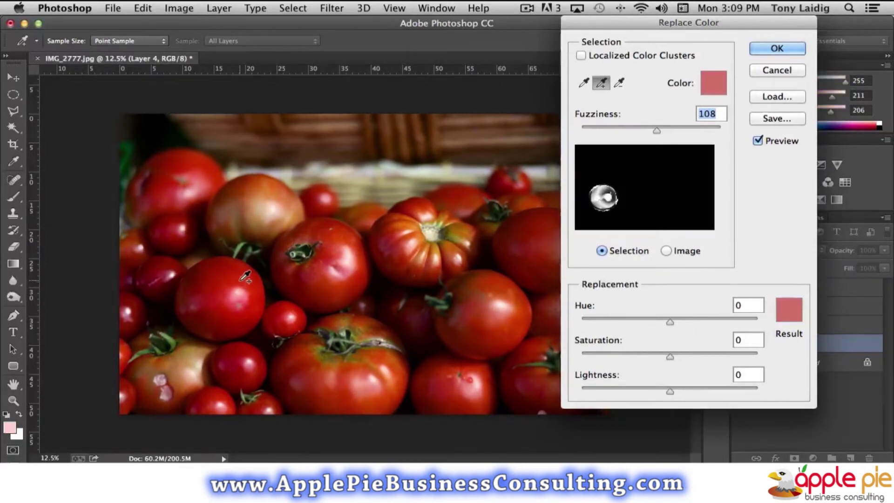
click(239, 283)
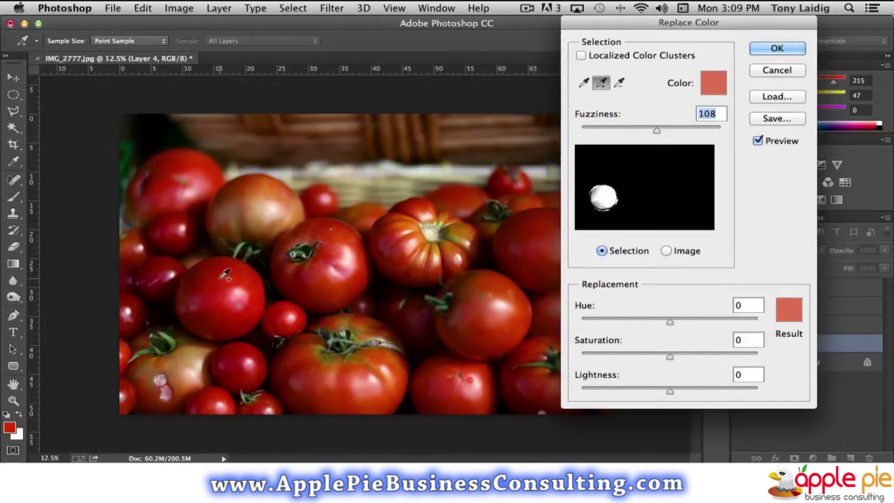
click(209, 316)
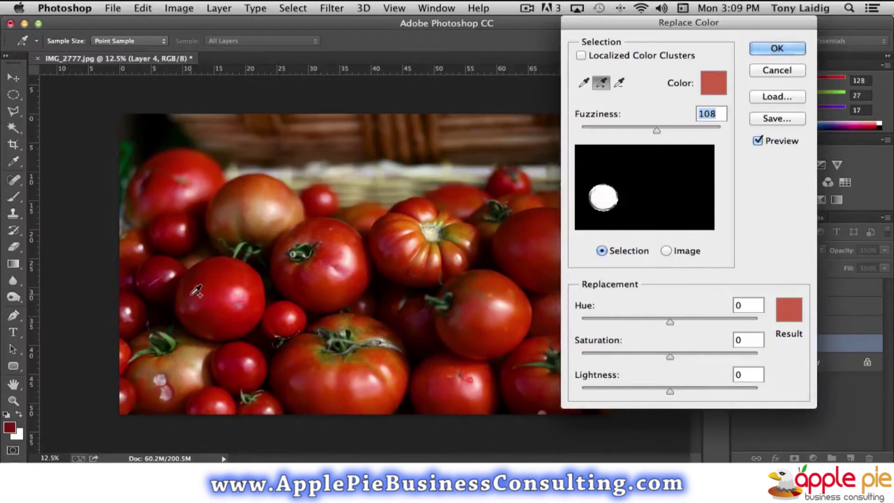
Set Fuzziness to 35, add edge tones, preview a hue shift, then cancel the recolour
drag(656, 130, 605, 135)
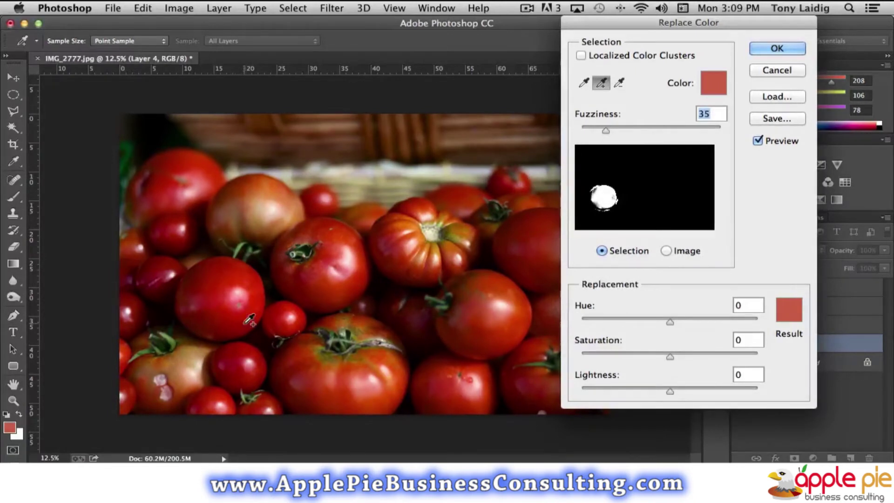
click(257, 288)
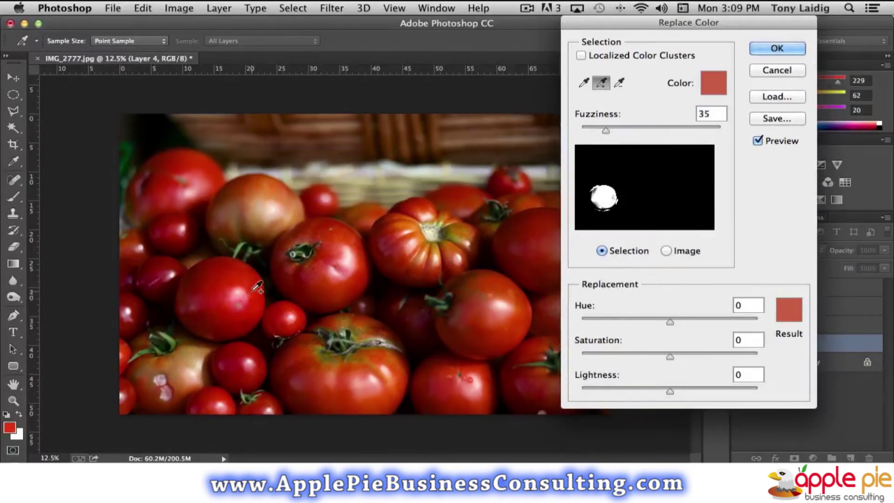
click(190, 297)
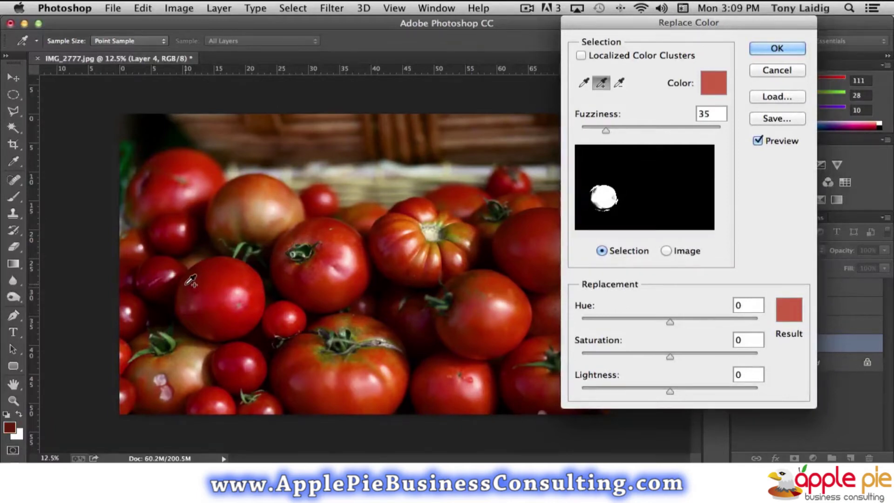
click(191, 278)
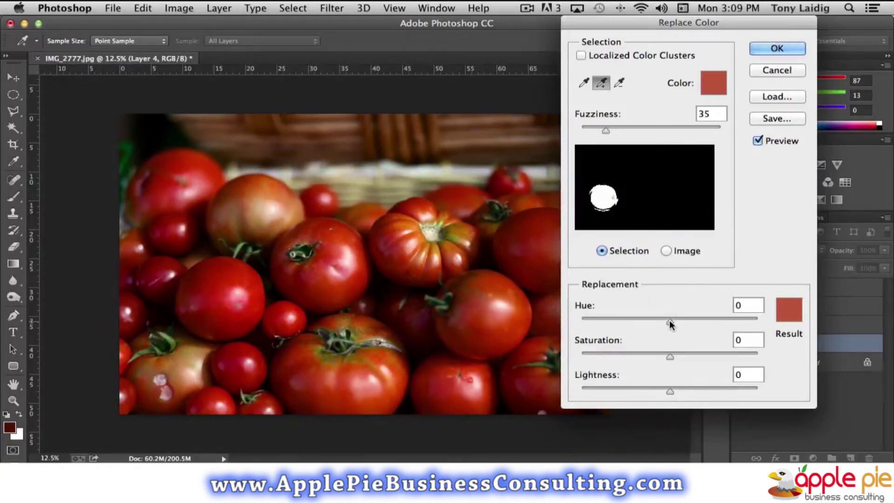
mouse_move(670, 320)
mouse_down()
mouse_move(651, 320)
mouse_move(716, 317)
mouse_move(673, 320)
mouse_up()
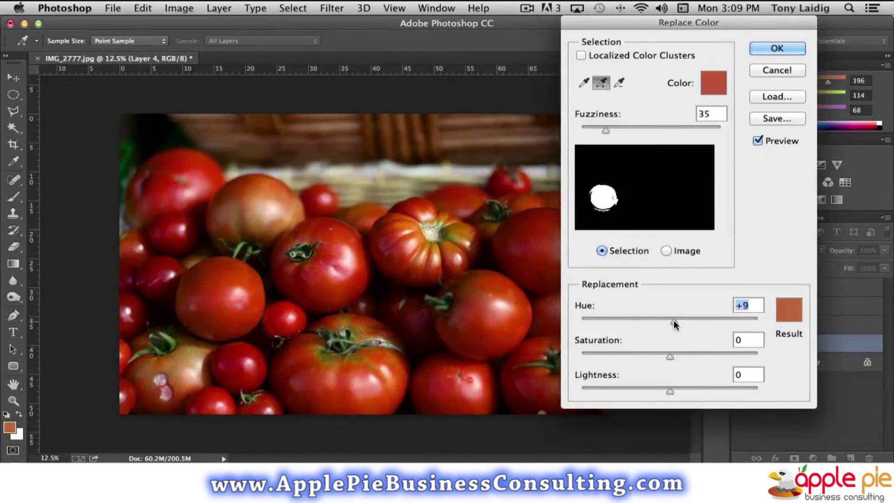
click(775, 71)
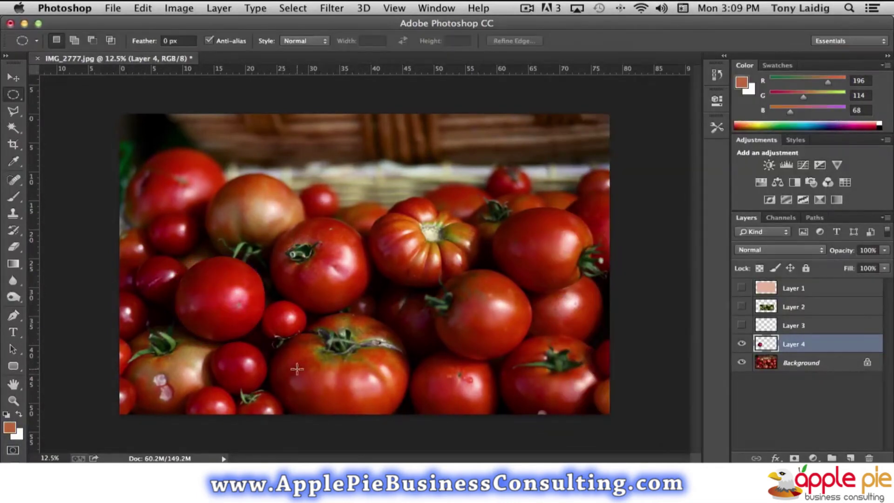
Delete Layer 4 and copy a circular selection of the large lower-centre tomato to a new layer
click(869, 458)
click(569, 190)
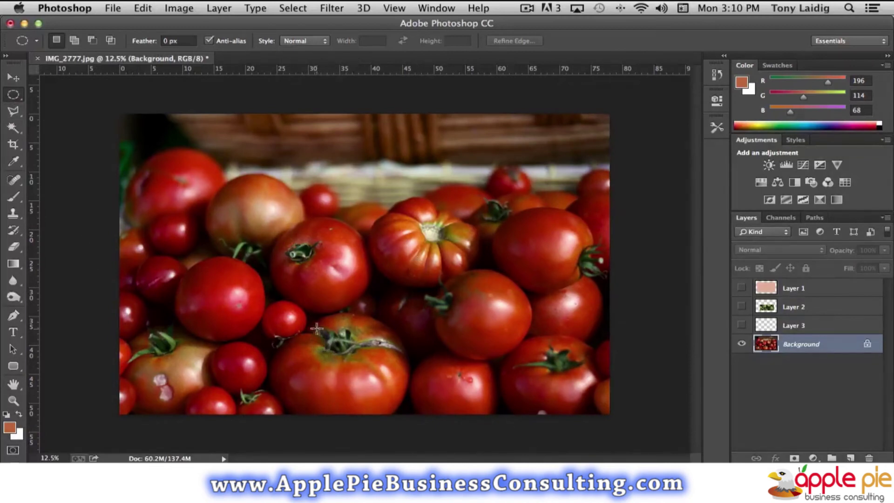
drag(305, 312, 369, 375)
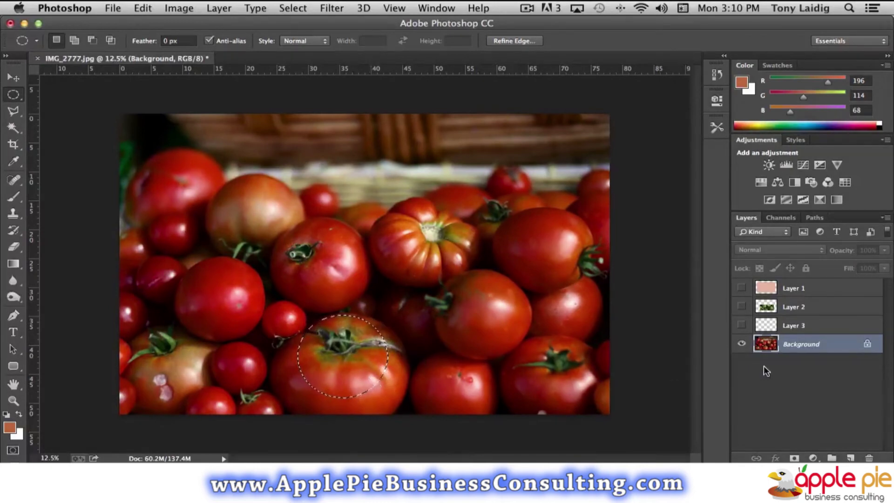
key(super+j)
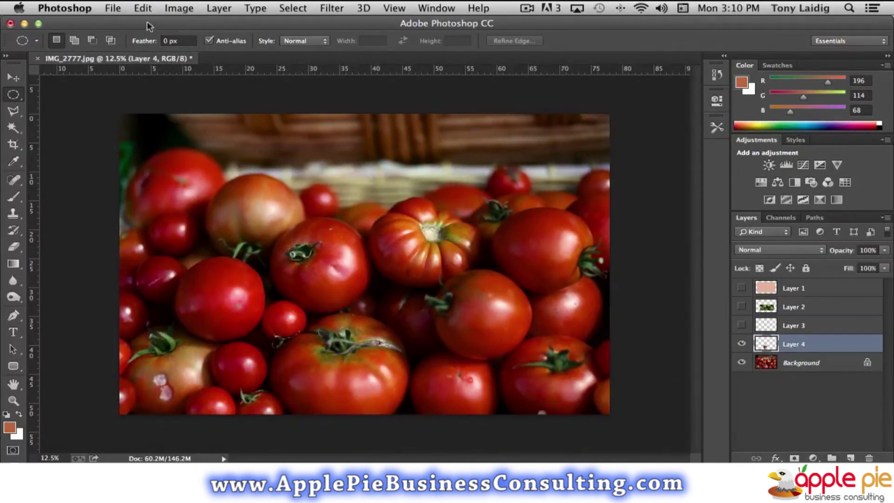
Open the Replace Color adjustment for the new tomato copy
click(179, 8)
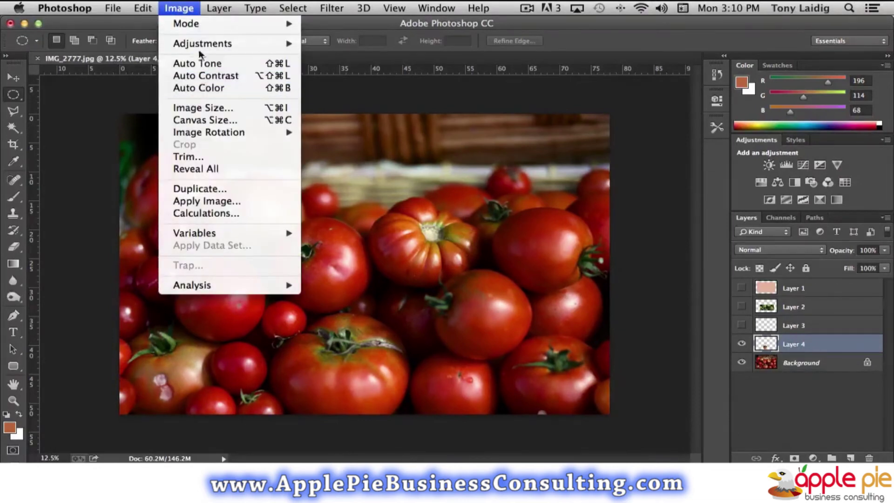
mouse_move(202, 44)
click(379, 318)
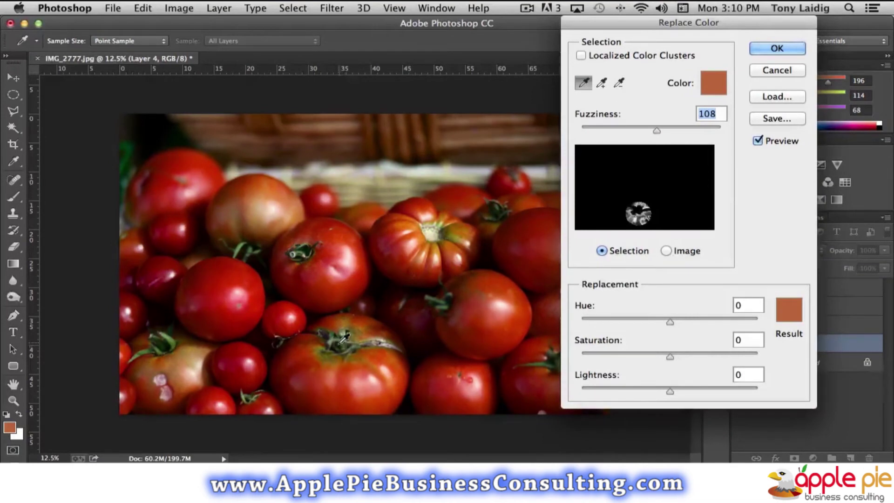
click(353, 370)
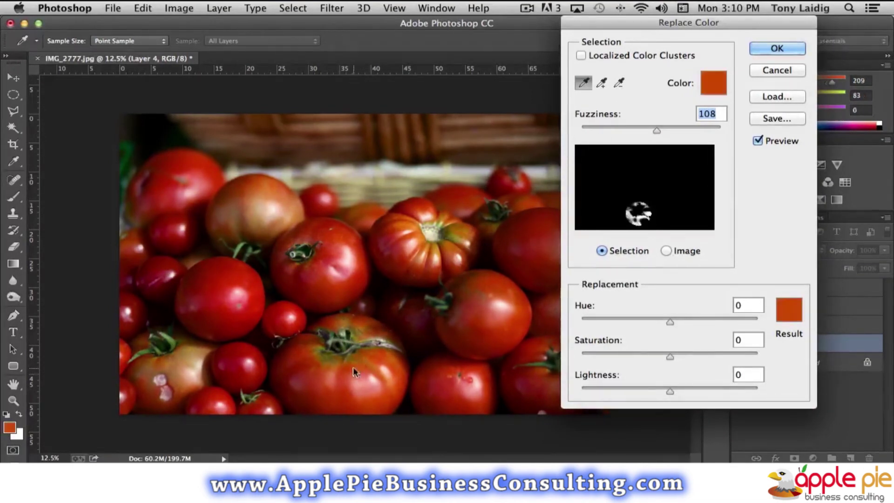
click(602, 83)
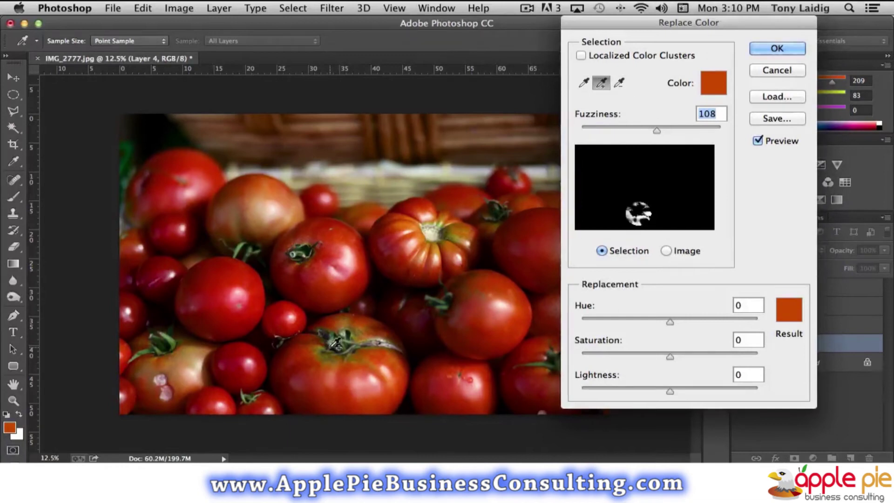
click(363, 322)
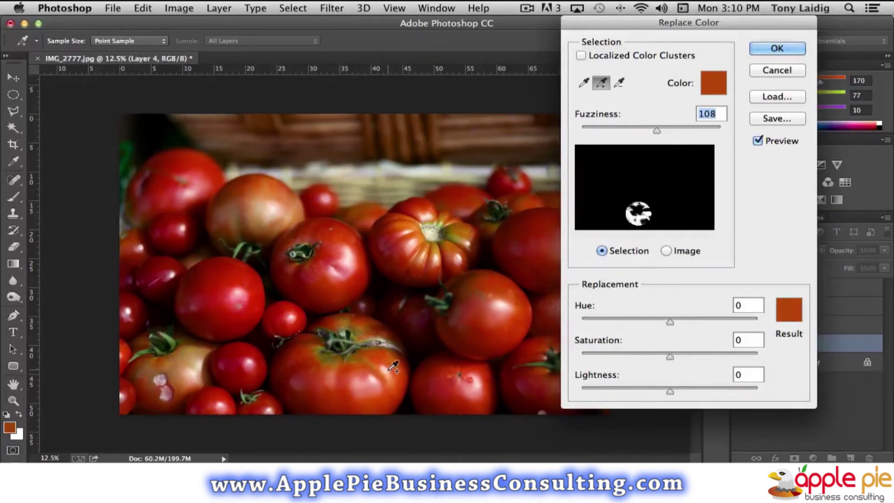
click(364, 381)
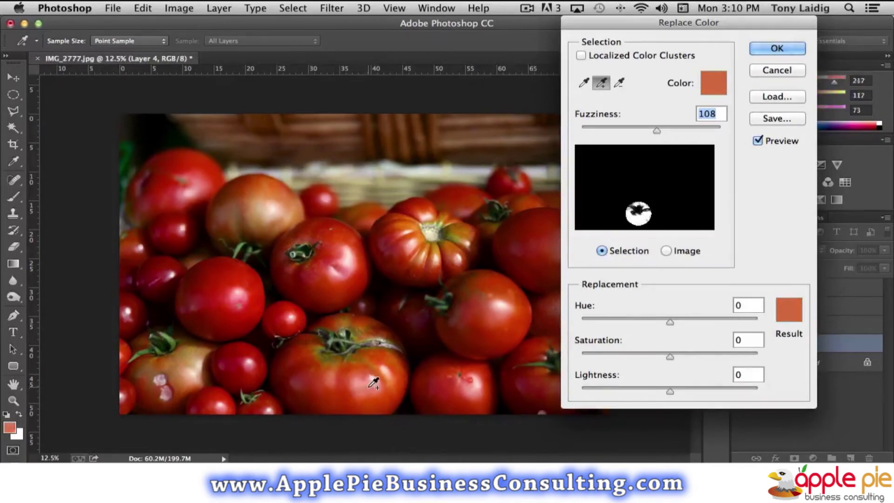
mouse_move(656, 130)
mouse_down()
mouse_move(672, 130)
mouse_move(639, 129)
mouse_move(666, 129)
mouse_move(647, 129)
mouse_move(655, 131)
mouse_up()
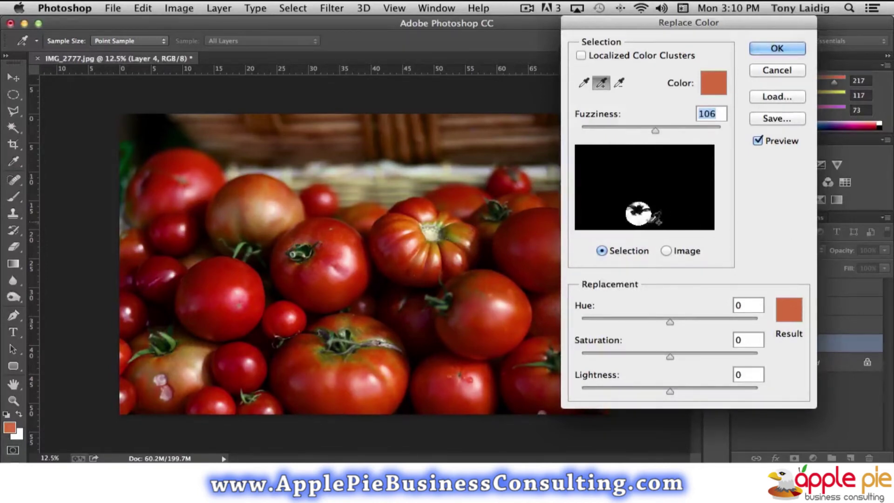
click(394, 366)
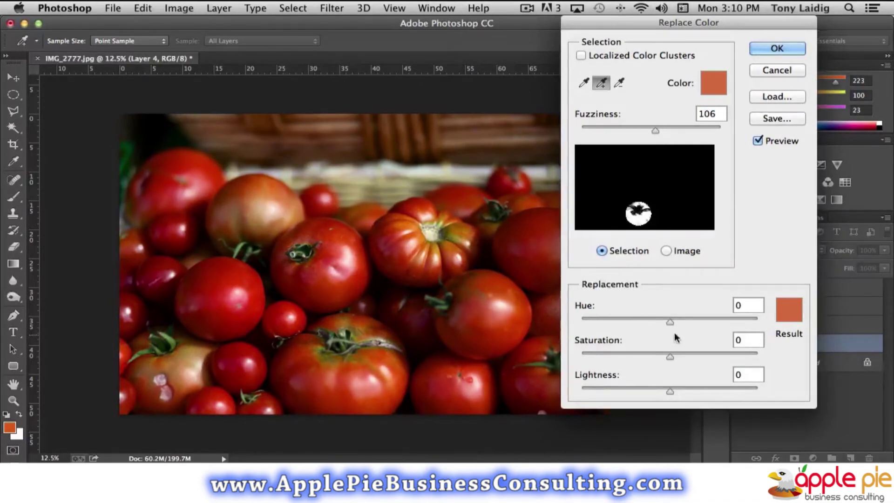
drag(664, 320, 627, 321)
drag(670, 356, 639, 355)
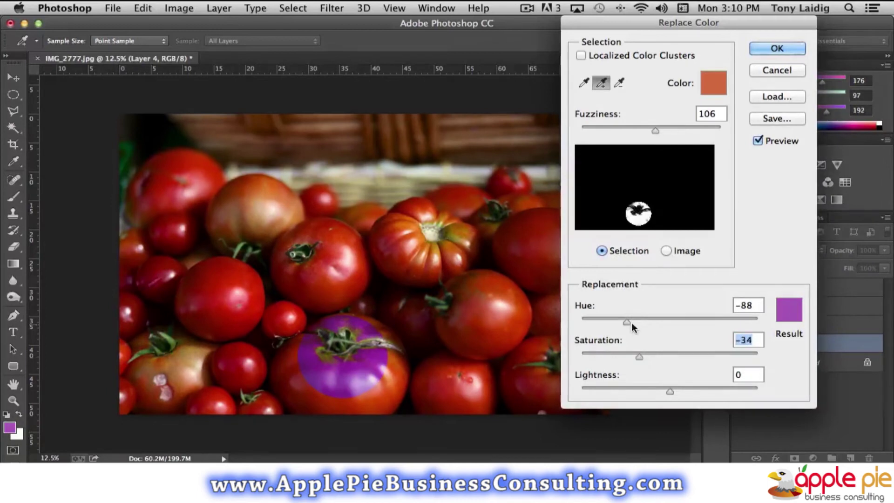
drag(627, 322, 614, 322)
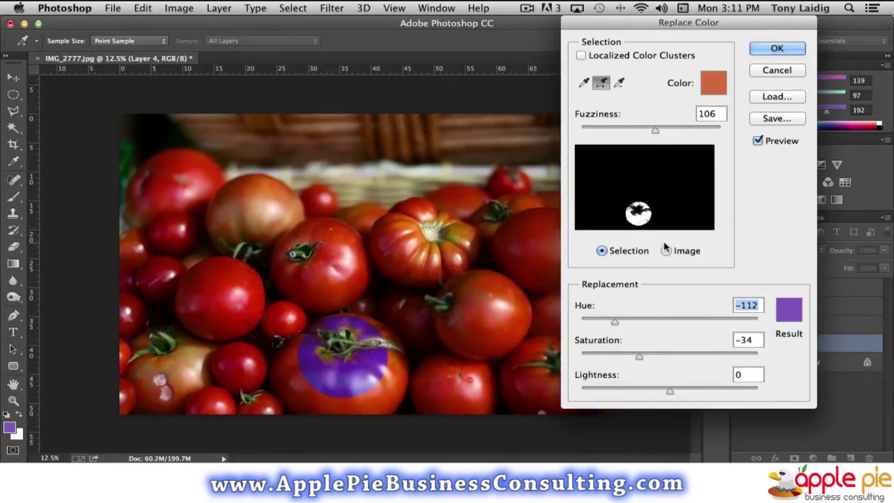
click(776, 70)
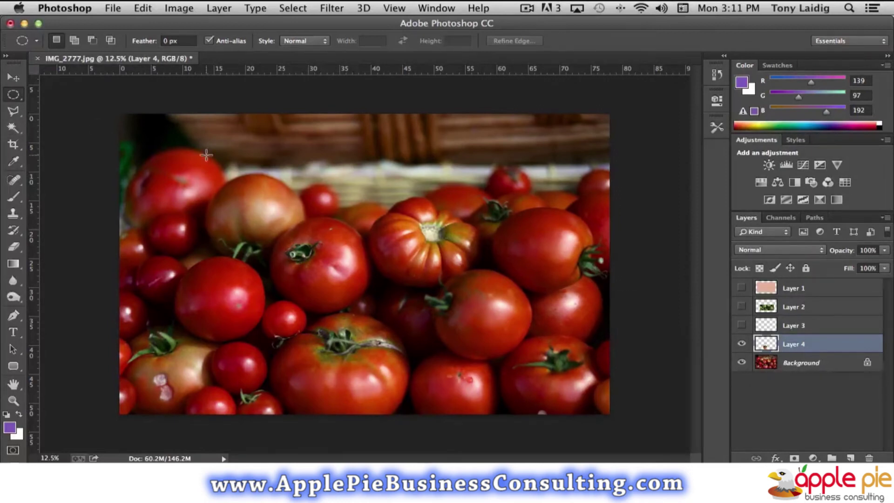
Add a new Layer 5 above Layer 1 and make white the foreground colour
click(821, 292)
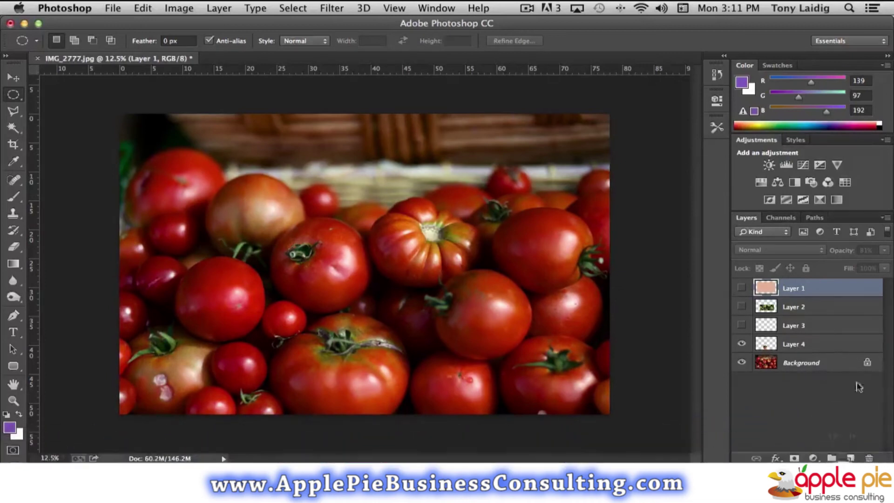
click(850, 458)
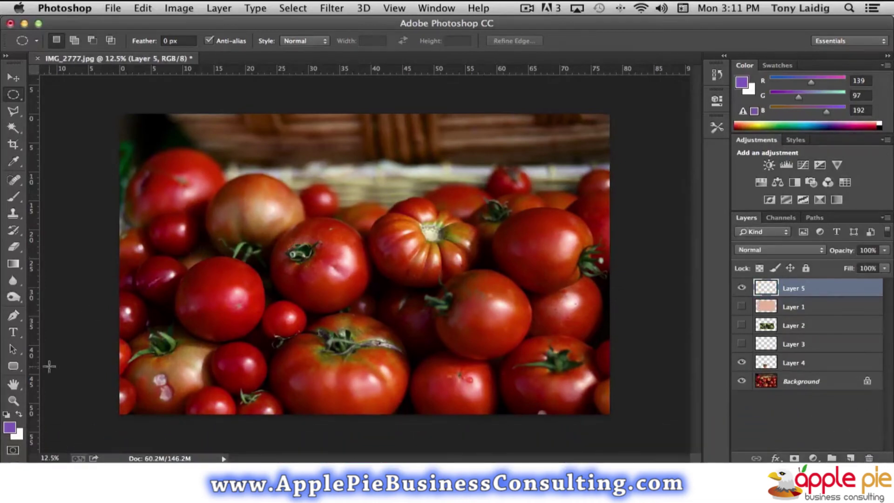
click(6, 414)
click(19, 414)
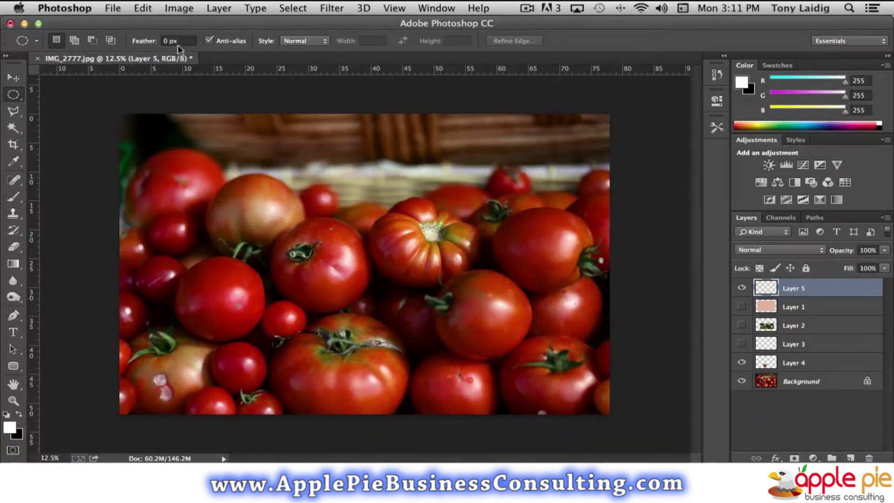
Fill Layer 5 with solid white and choose the Rectangular Marquee Tool
click(142, 10)
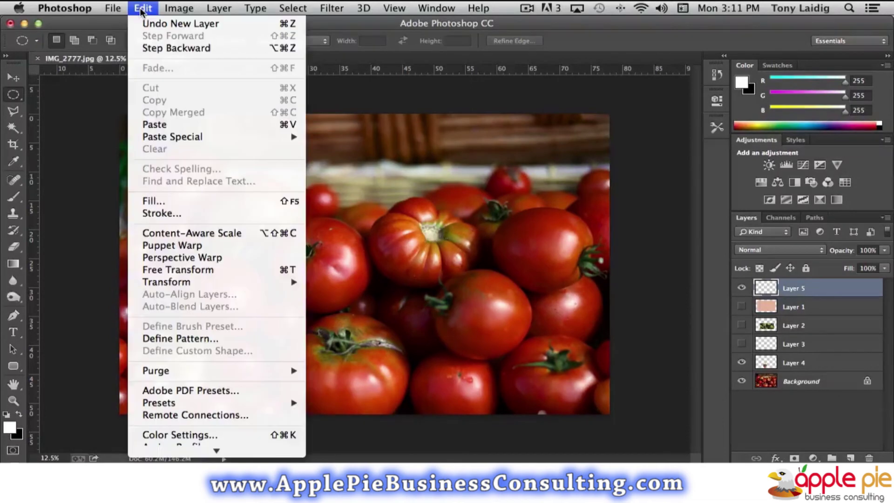
click(185, 200)
click(559, 129)
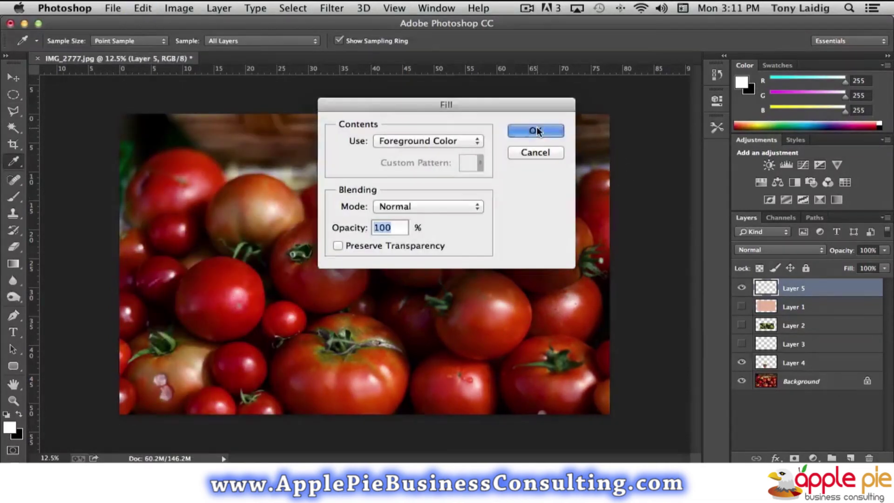
key(m)
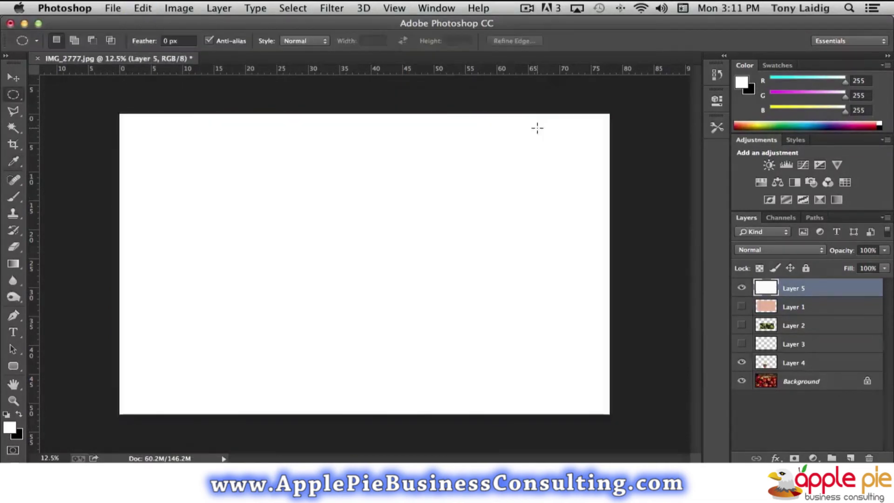
right_click(13, 95)
click(66, 93)
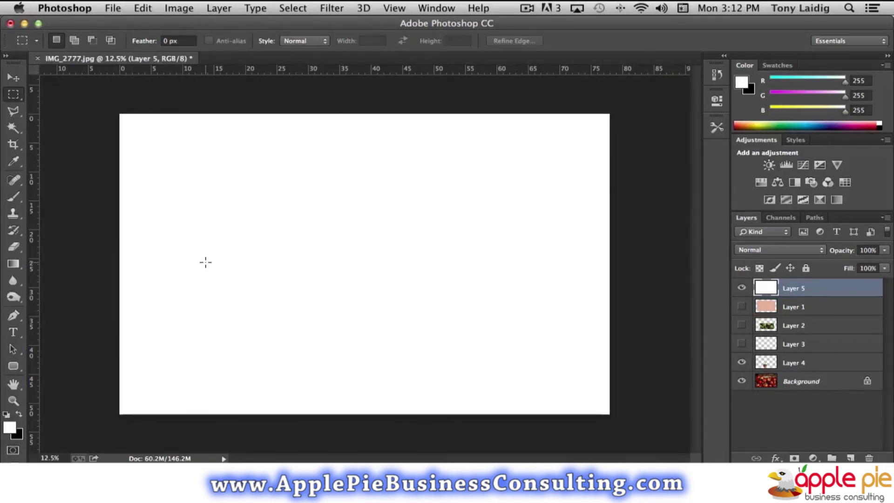
key(super+a)
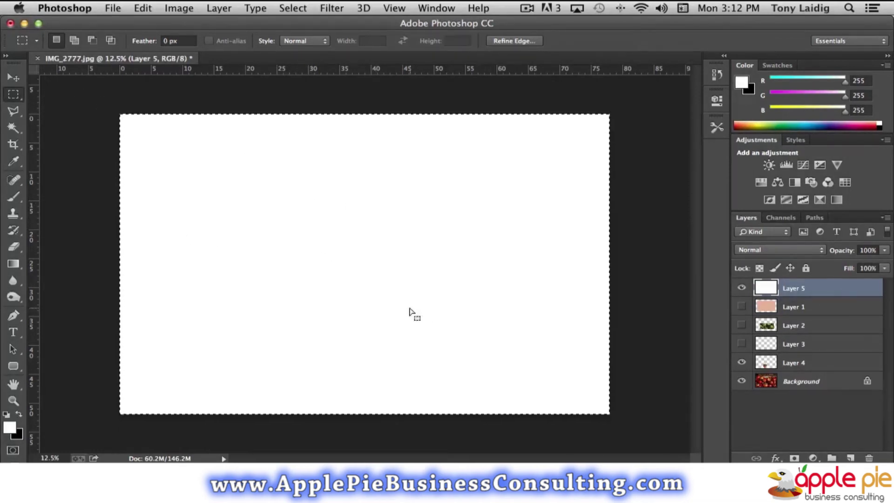
key(super+d)
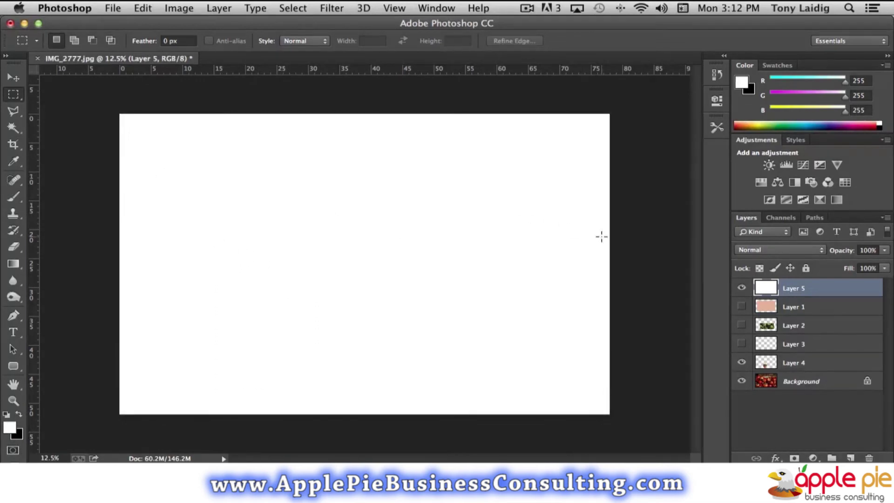
click(851, 458)
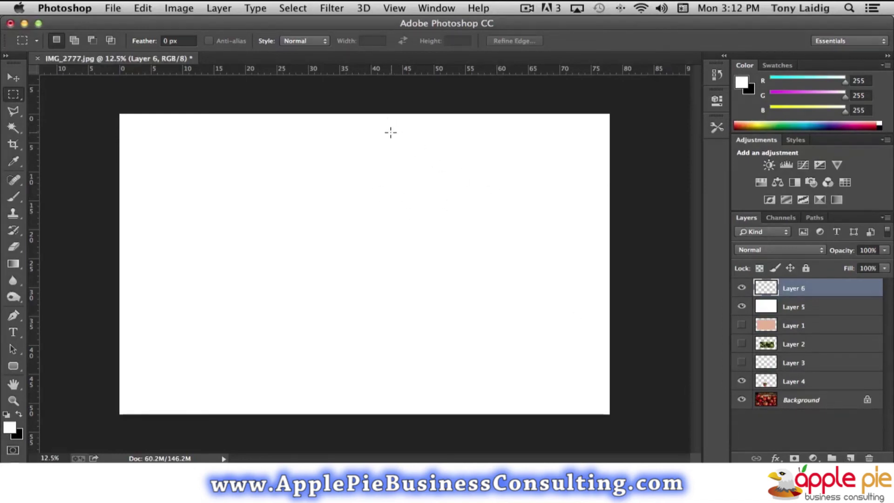
Fill a tall right-half rectangle on Layer 6 with teal (0/185/172), then add Layer 7
drag(392, 133, 588, 392)
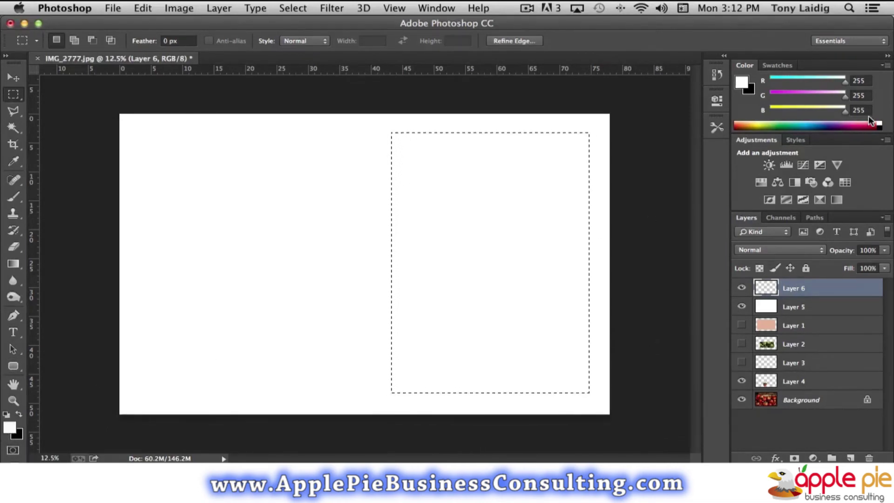
click(796, 123)
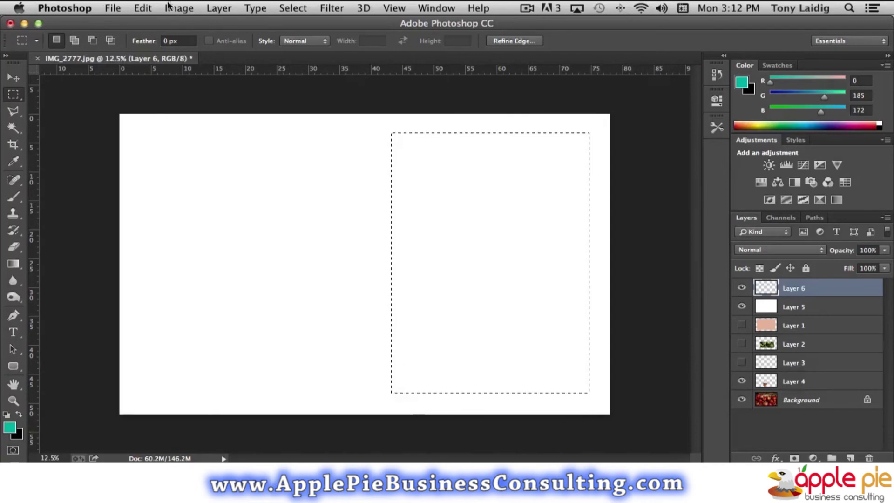
click(145, 8)
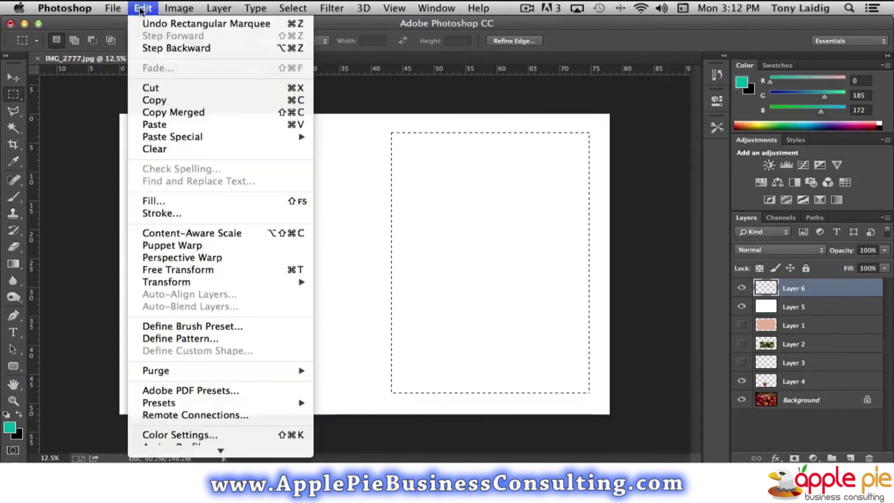
click(208, 201)
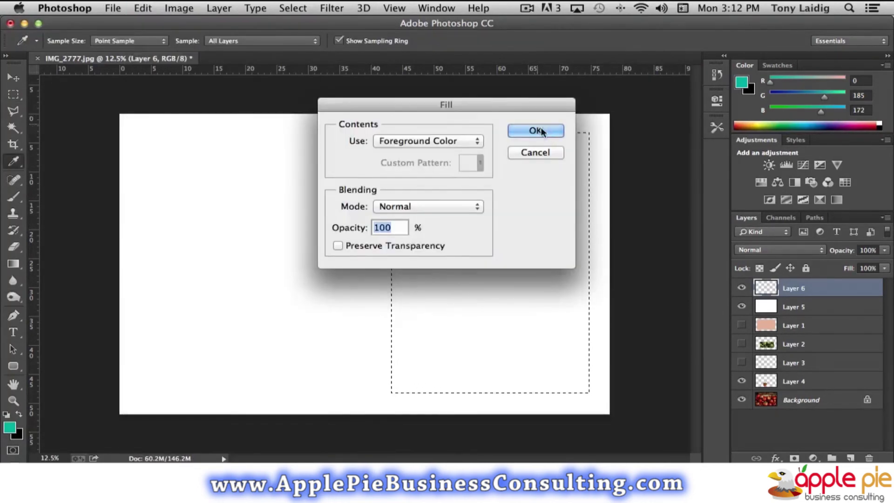
click(536, 130)
key(m)
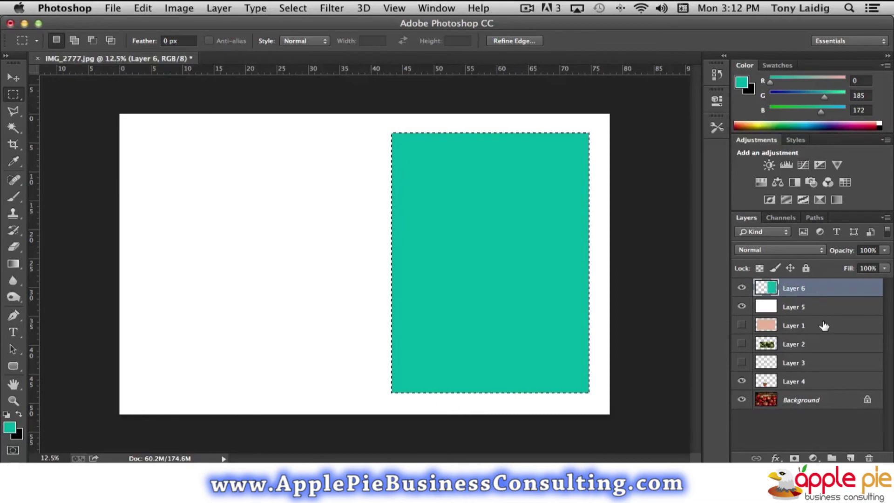
click(847, 454)
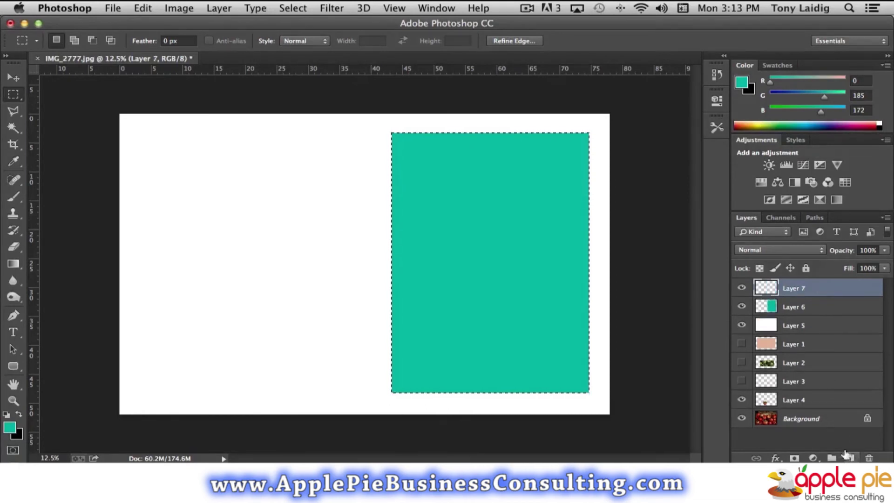
Fill a wide rectangle across the teal block's bottom with pale yellow (255/247/178) and deselect
key(super+d)
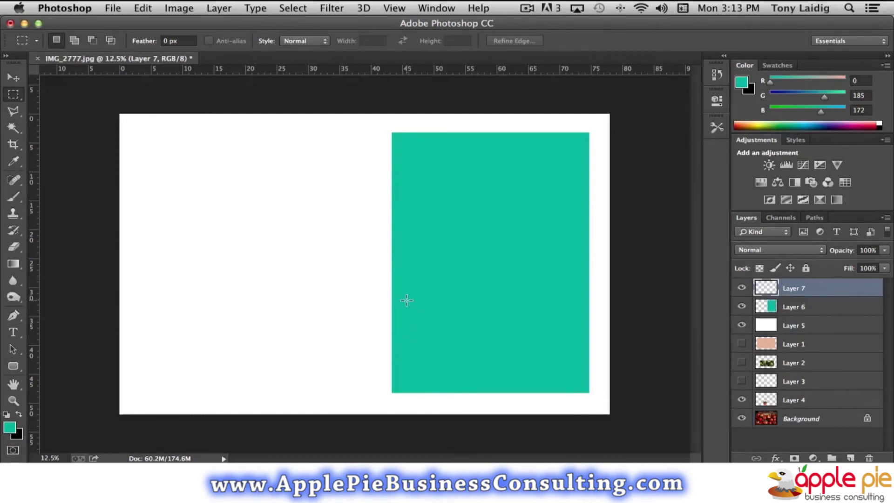
drag(403, 297, 577, 383)
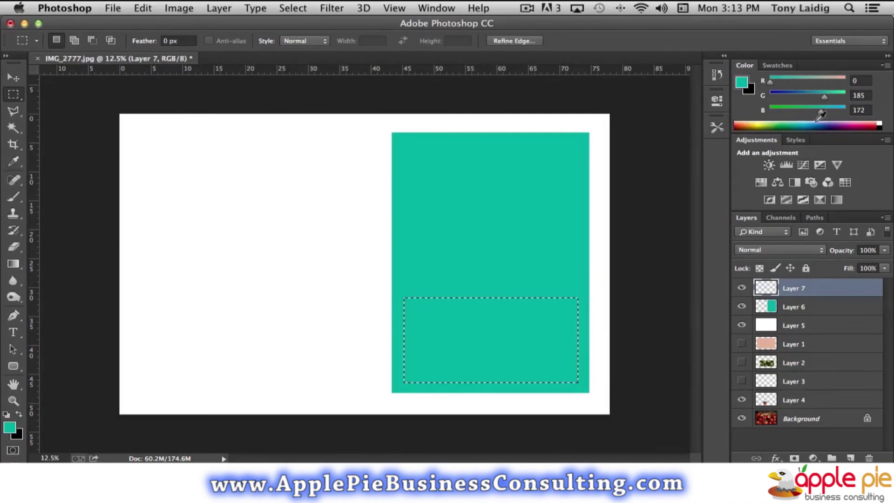
click(759, 122)
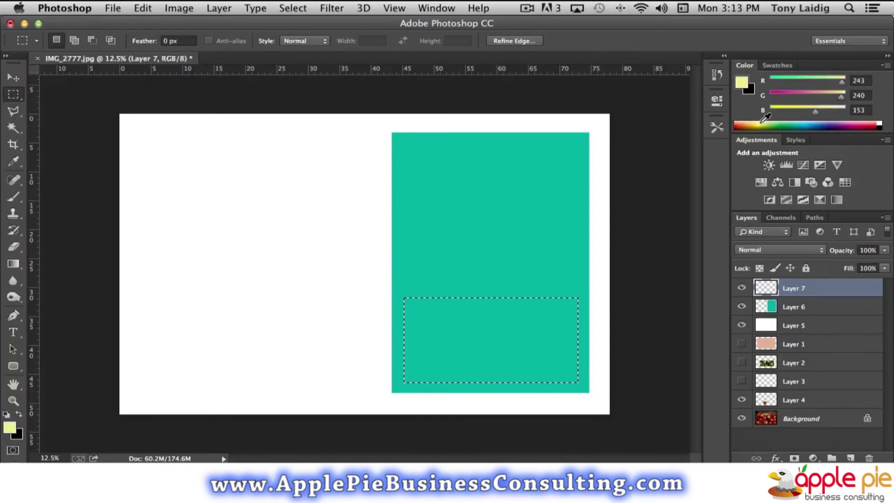
drag(760, 121, 763, 117)
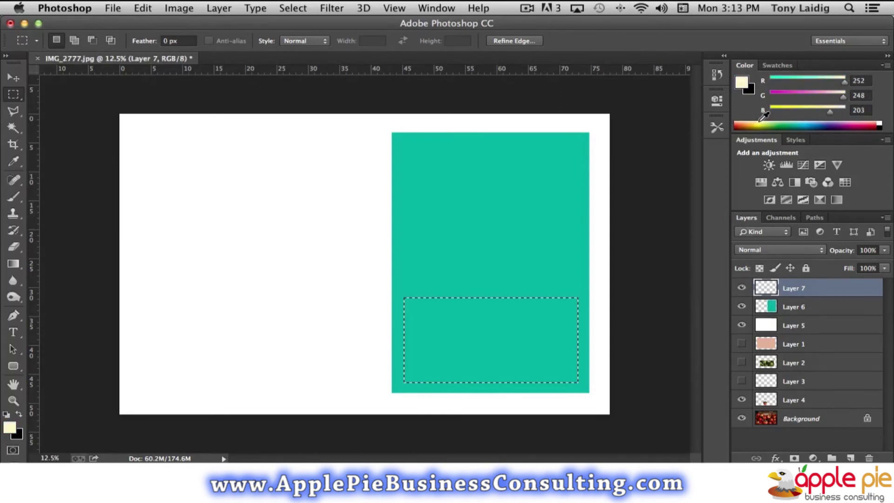
click(143, 8)
click(188, 203)
click(531, 129)
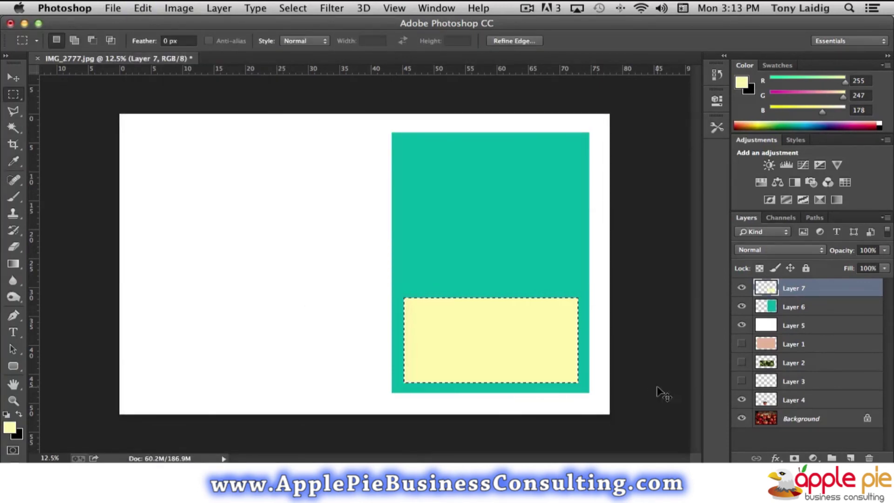
click(657, 388)
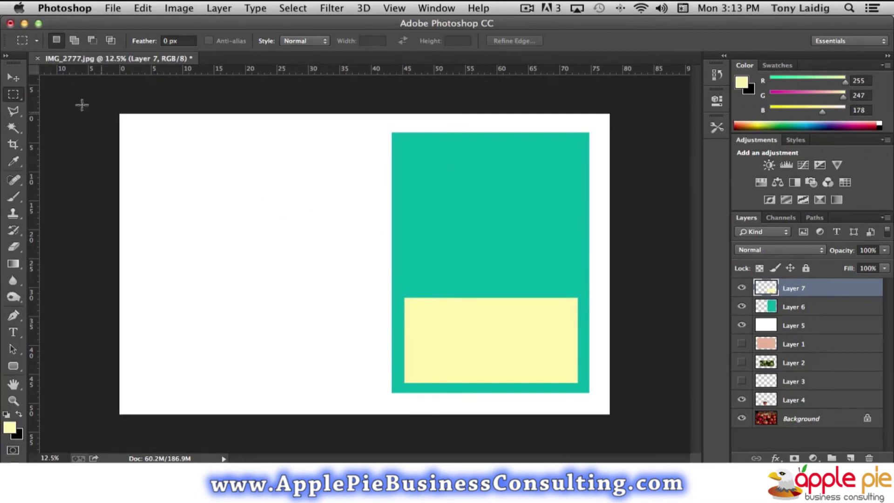
Draw a flat elliptical selection and position it on the yellow rectangle's top edge
drag(13, 94, 53, 102)
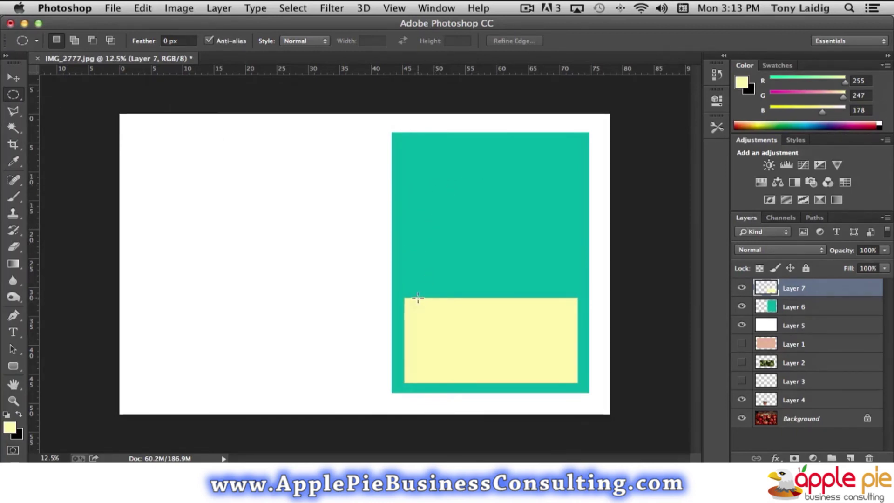
drag(410, 298, 571, 326)
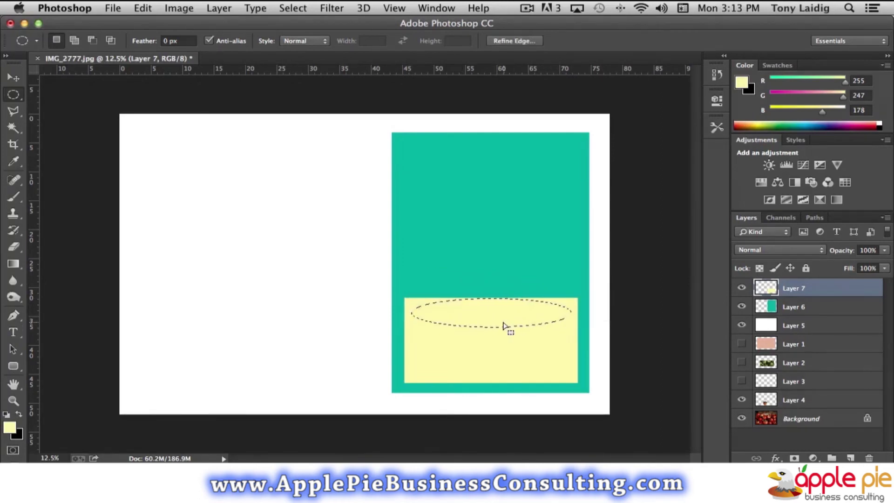
drag(494, 323, 493, 304)
key(shift+Right)
key(shift+Right)
key(shift+Right)
key(shift+Right)
key(shift+Right)
key(shift+Right)
key(shift+Right)
key(shift+Right)
key(shift+Right)
key(shift+Right)
key(shift+Right)
key(shift+Right)
key(shift+Right)
key(shift+Right)
Fill the ellipse with dark teal (0/88/87) on a new Layer 8 and deselect
click(799, 125)
click(799, 126)
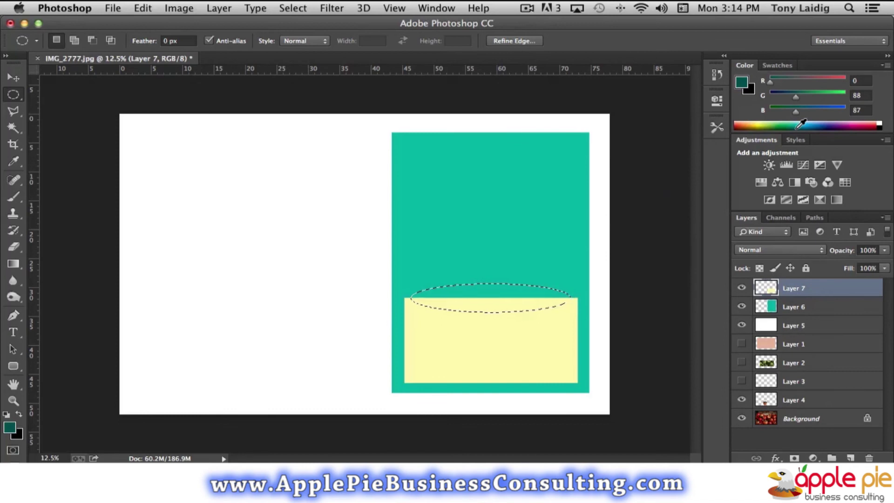
click(850, 458)
click(143, 12)
click(174, 199)
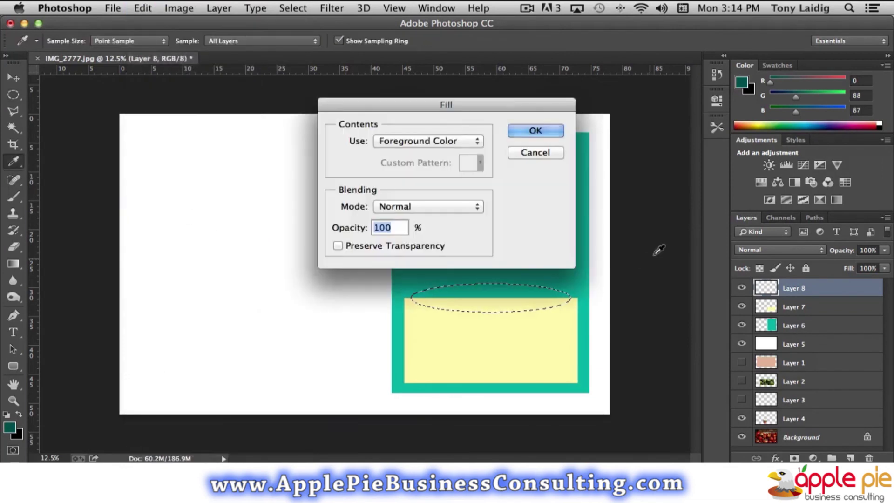
click(535, 130)
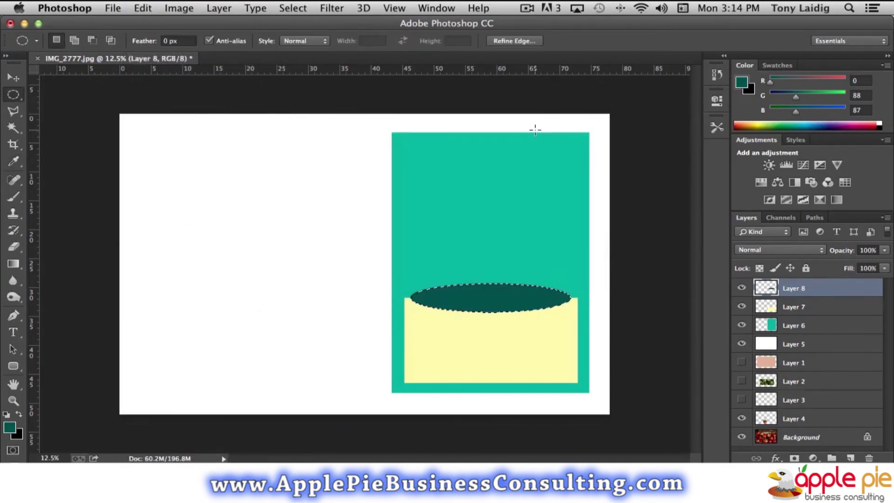
click(250, 134)
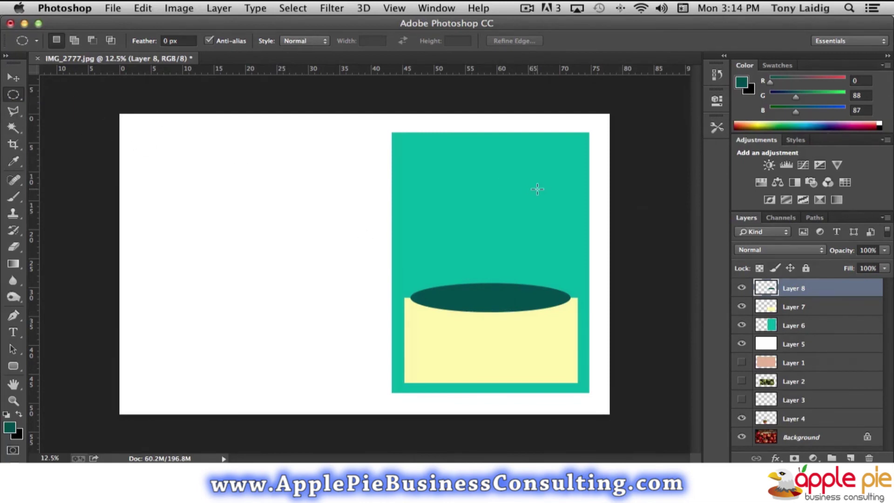
Select the Polygonal Lasso Tool from the lasso flyout, then stop the screen recording
click(14, 113)
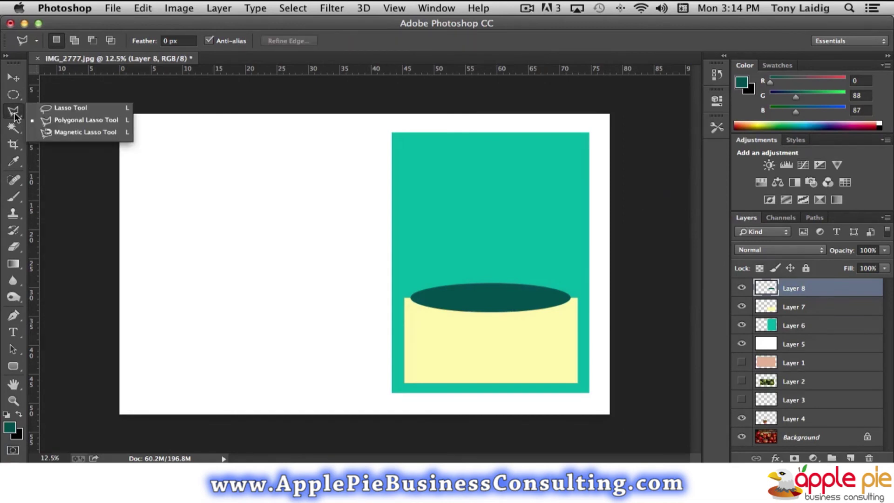
click(14, 115)
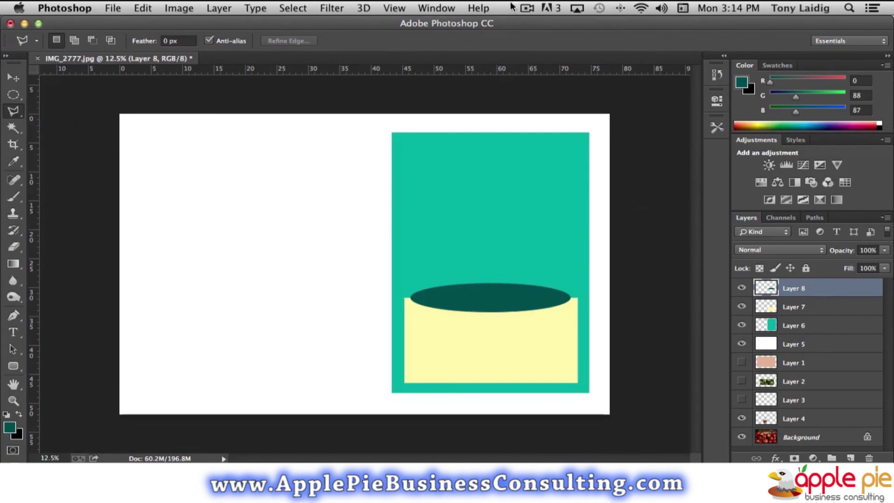
click(526, 8)
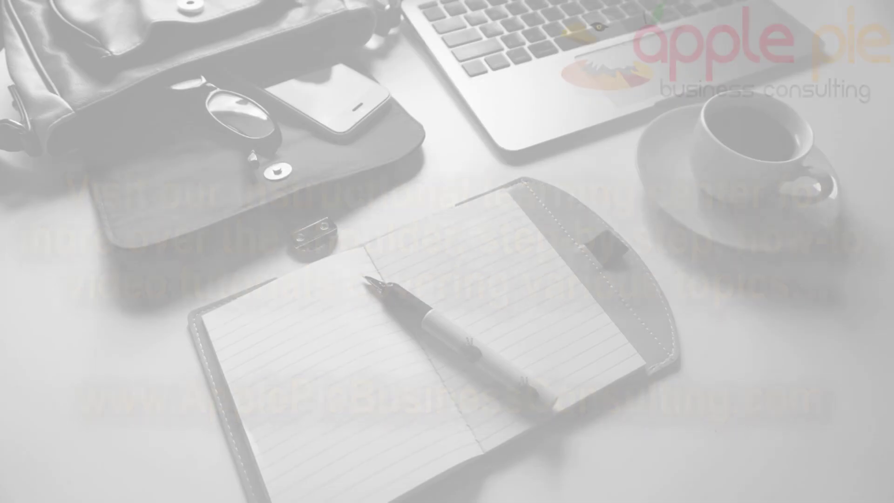